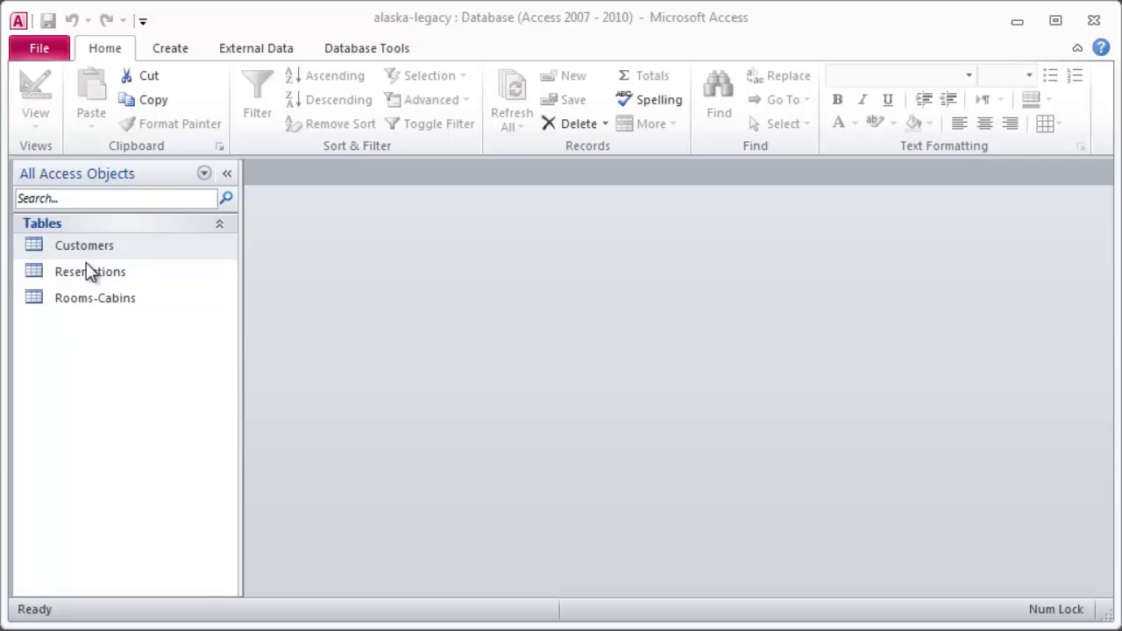
View the table relationships diagram from Database Tools, then close it.
click(349, 50)
click(262, 96)
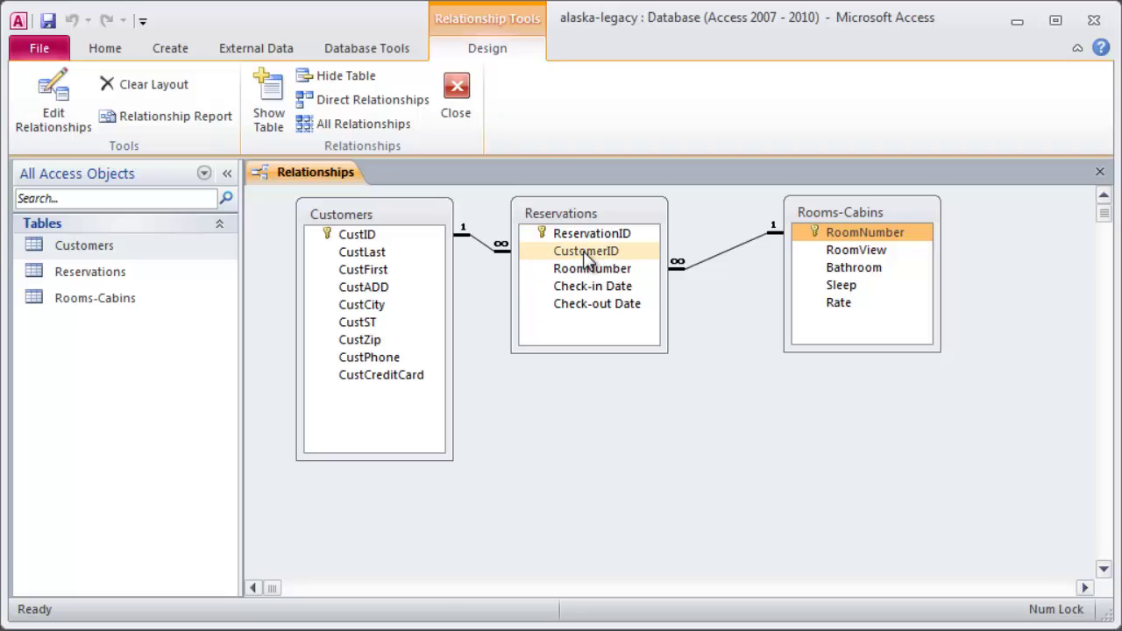
click(457, 103)
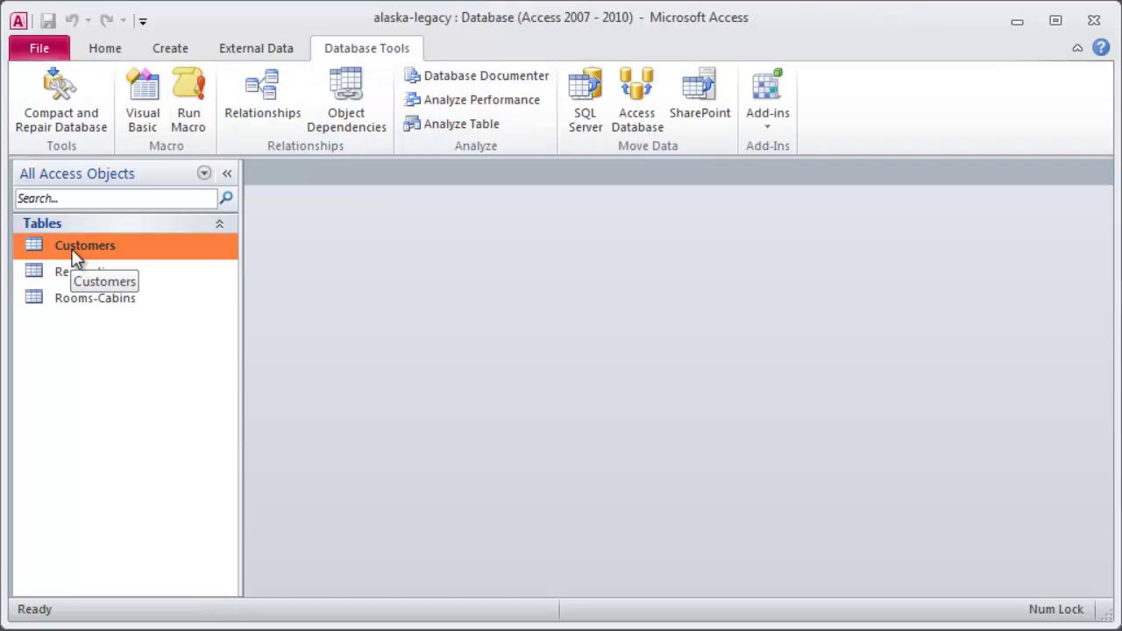
Open the Customers, Rooms-Cabins and Reservations tables, ending on the Customers datasheet.
double_click(73, 250)
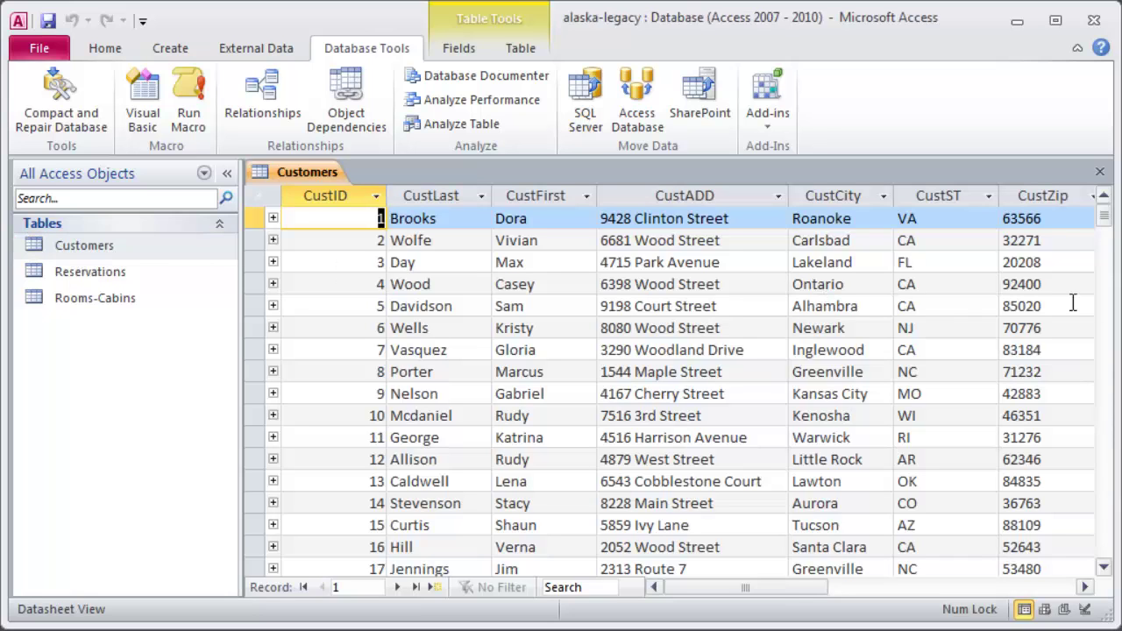
drag(1104, 220, 550, 410)
double_click(65, 302)
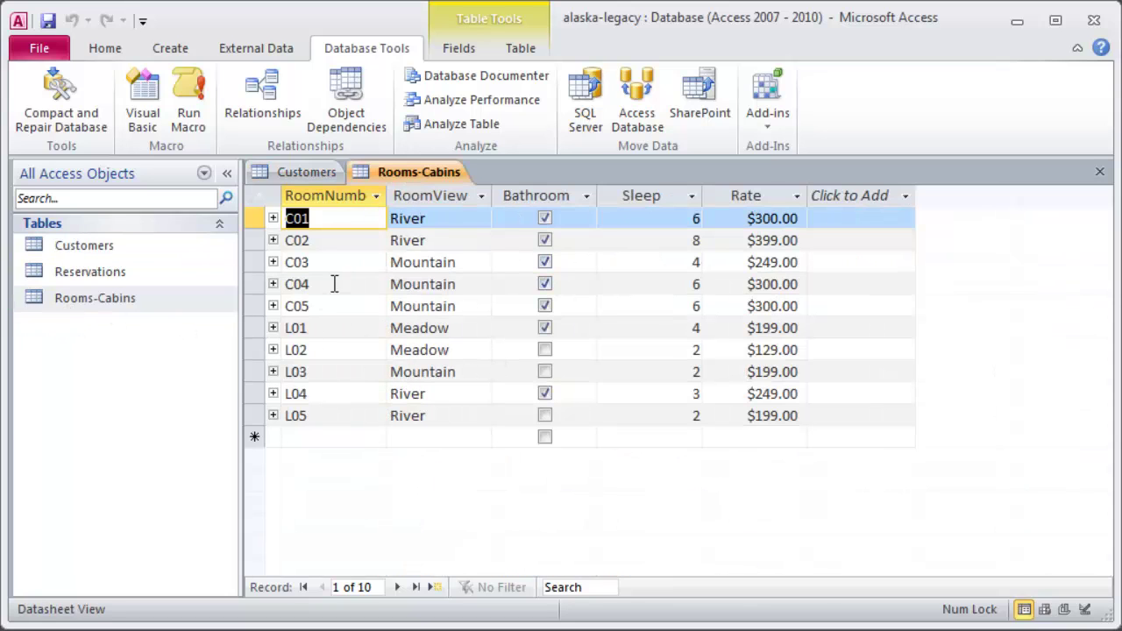
double_click(69, 273)
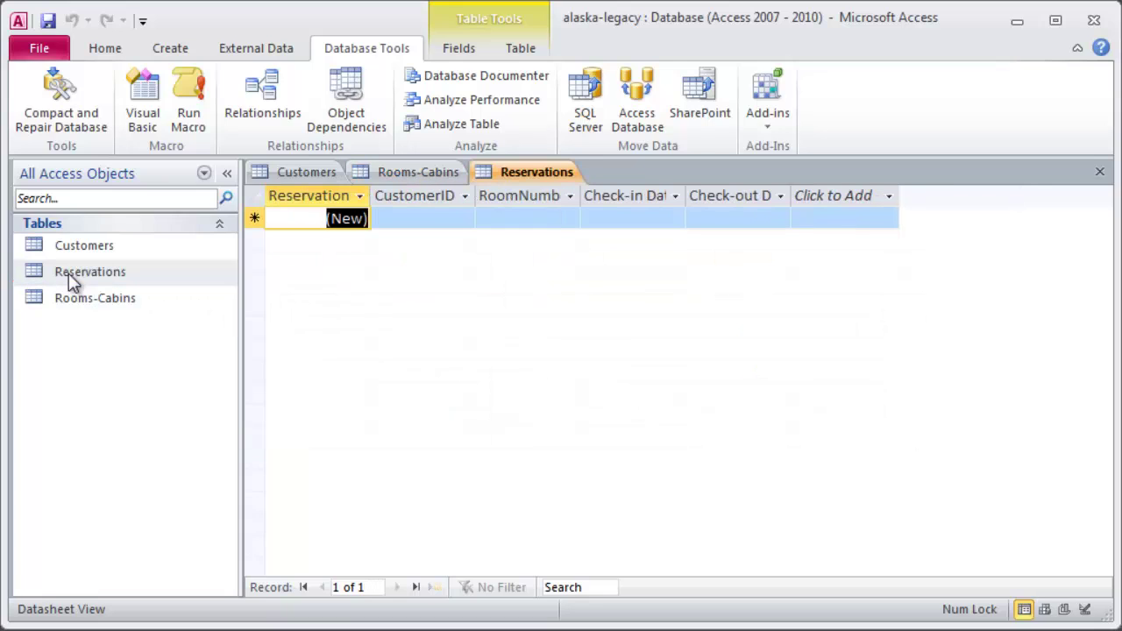
double_click(64, 249)
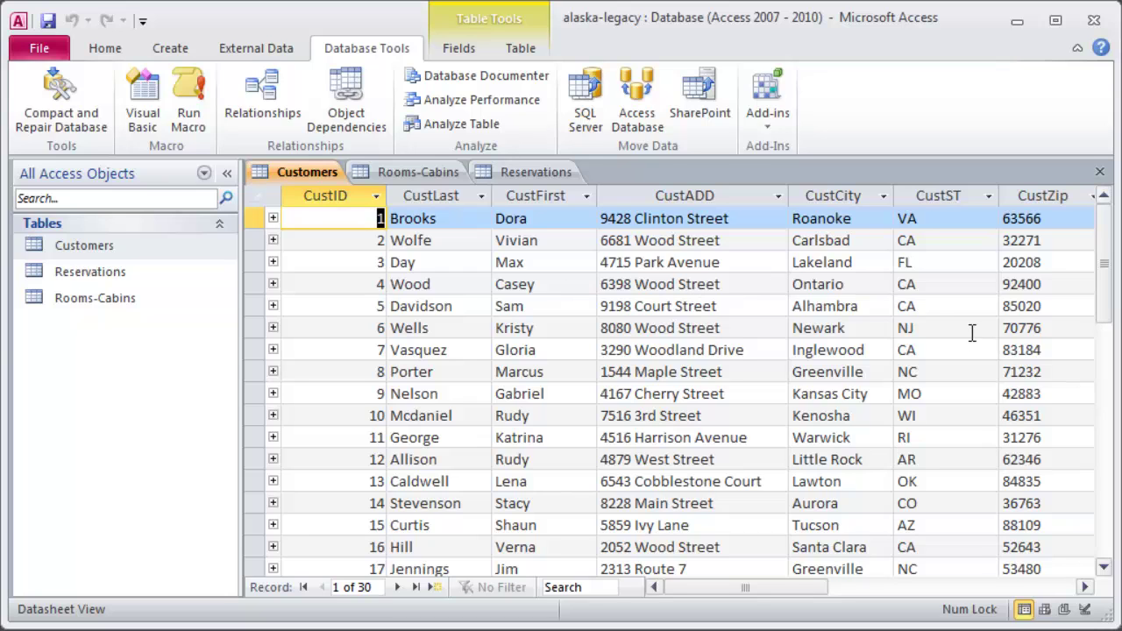
Scroll right to see the CustPhone numbers, then bring up the Rooms-Cabins datasheet.
drag(746, 588, 775, 587)
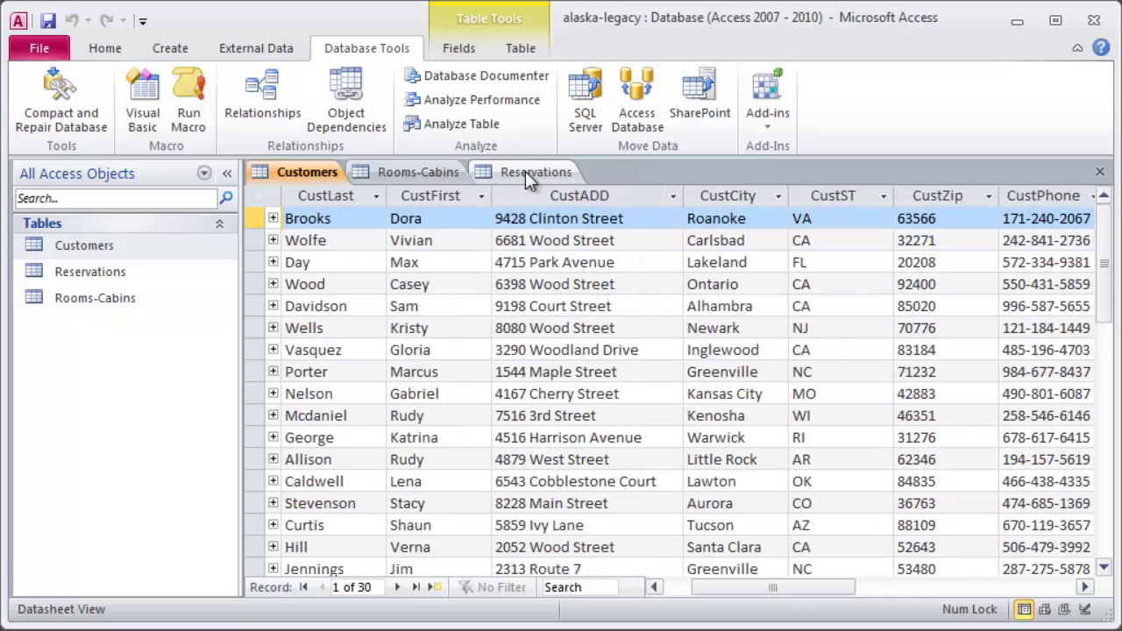
click(423, 174)
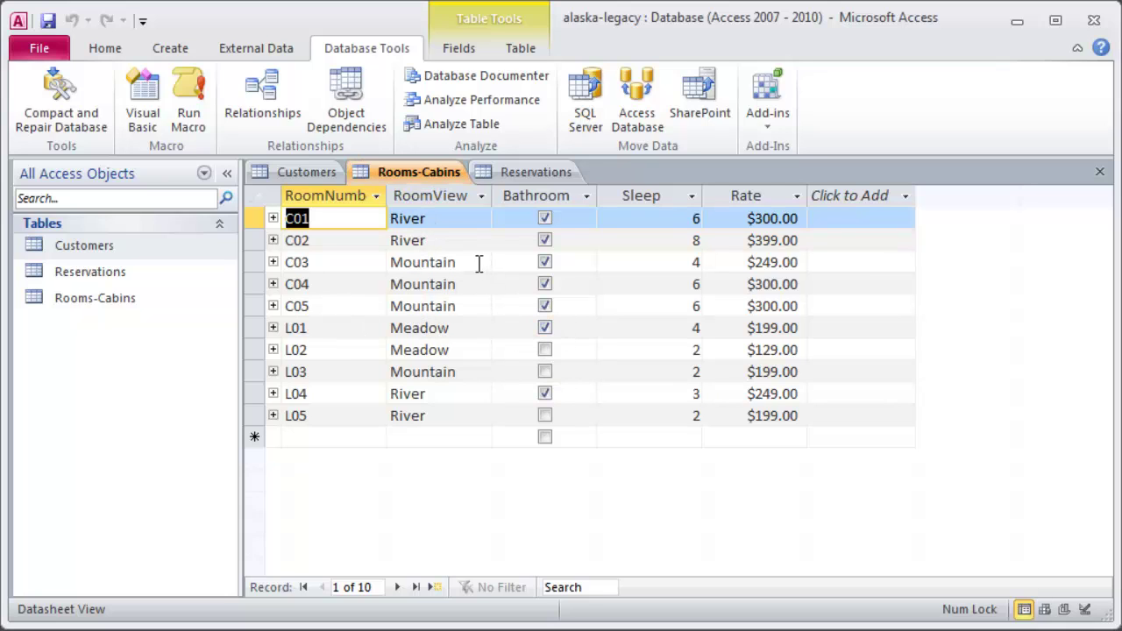
Review C01's RoomView choices (River, Mountain, Meadow) without changing it, then return to Customers.
click(448, 220)
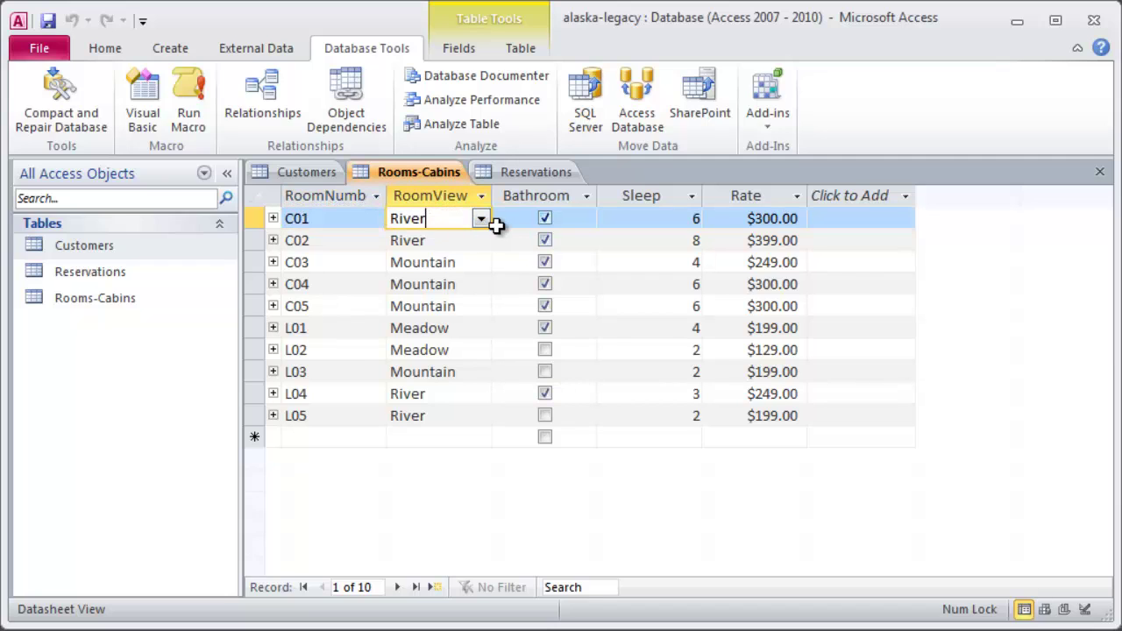
click(481, 220)
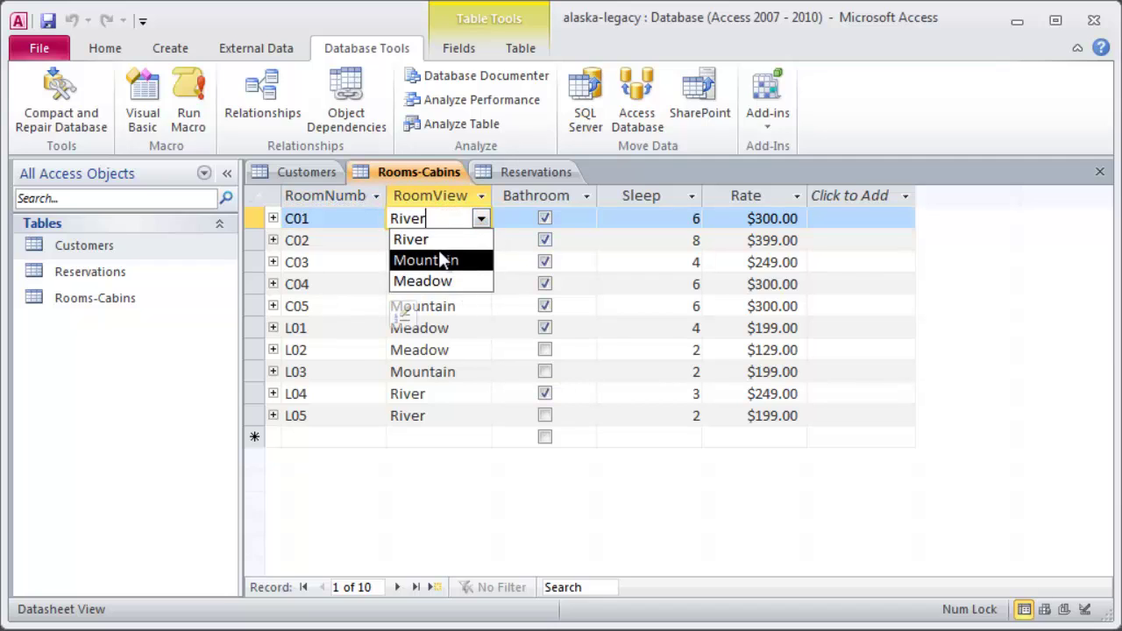
click(466, 305)
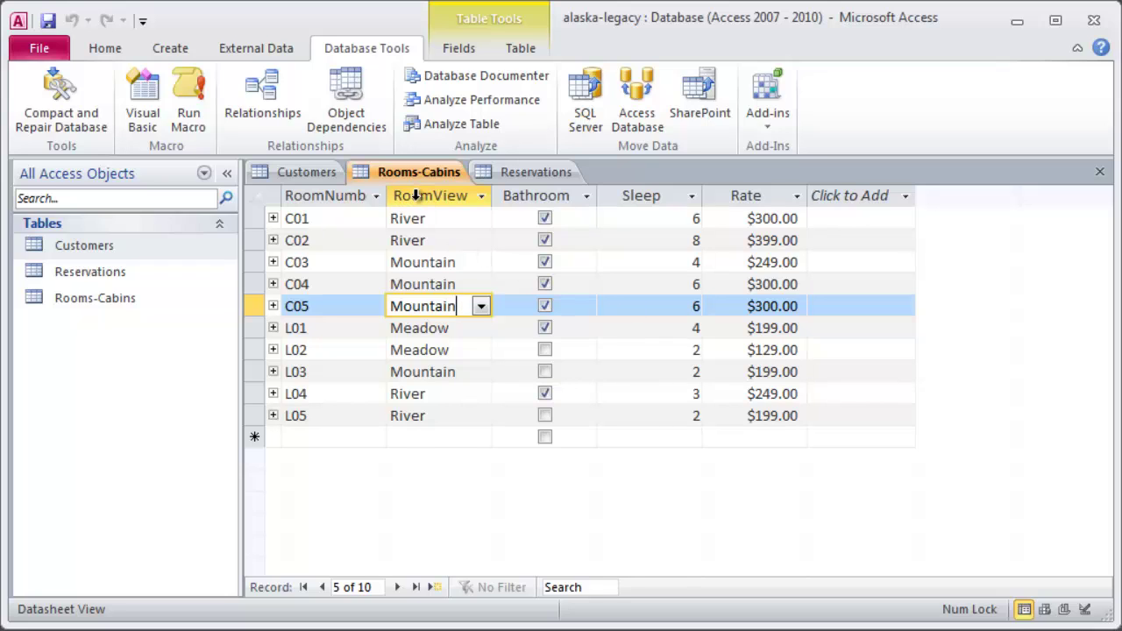
click(325, 174)
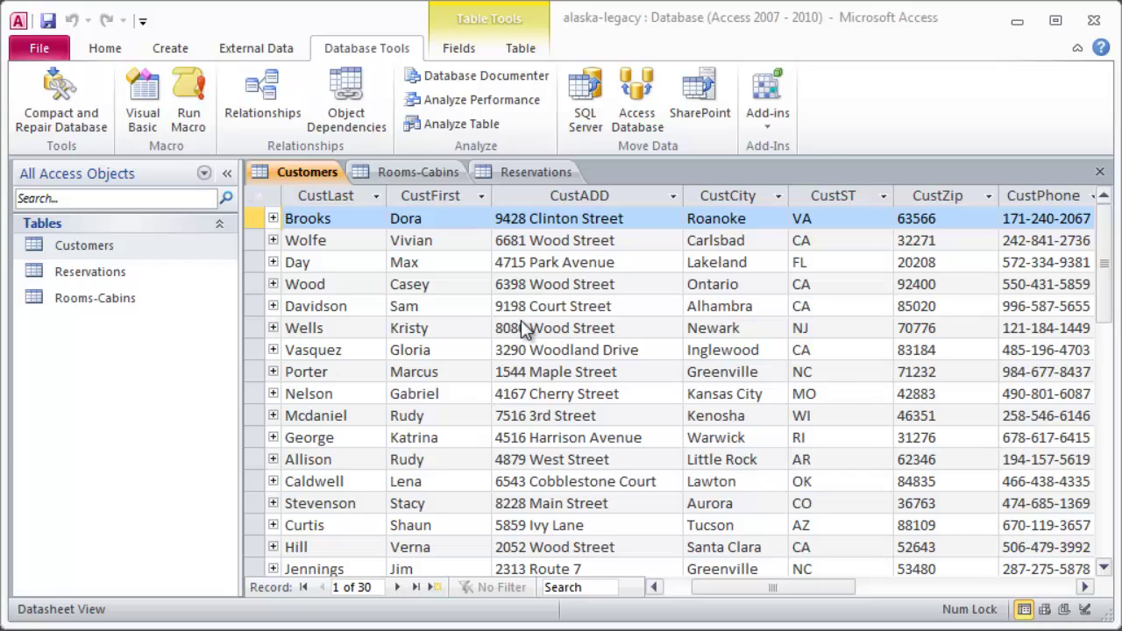
Close the Reservations and Rooms-Cabins tables, leaving only Customers open.
click(368, 305)
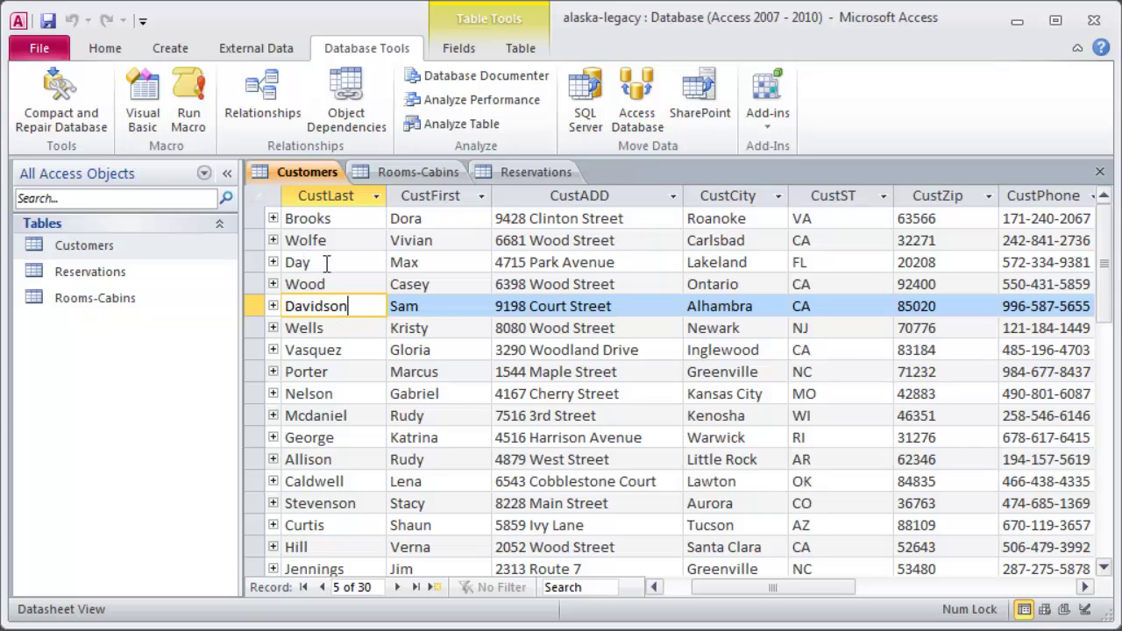
click(435, 171)
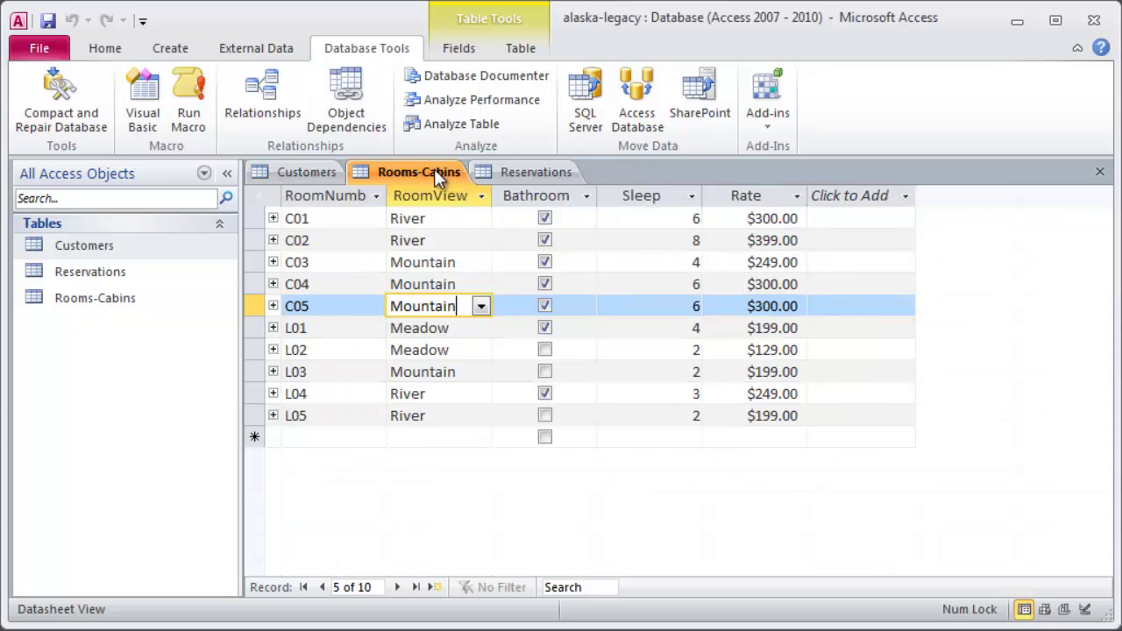
click(530, 173)
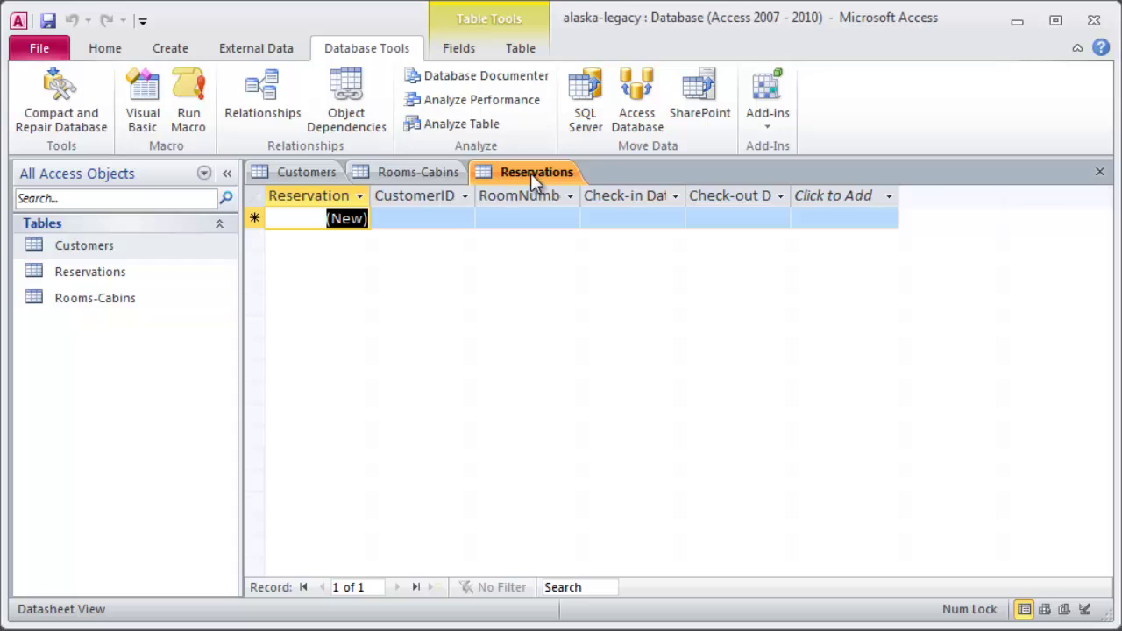
click(1096, 172)
click(1096, 173)
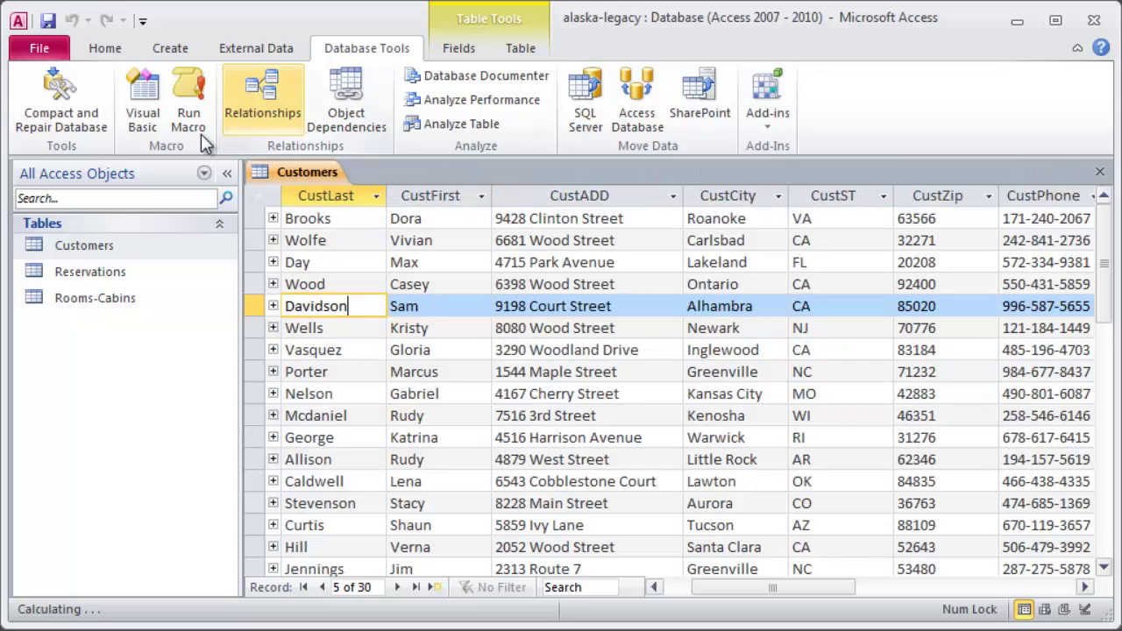
Switch Customers to Design view and select the empty row below CustCreditCard.
click(105, 52)
click(32, 92)
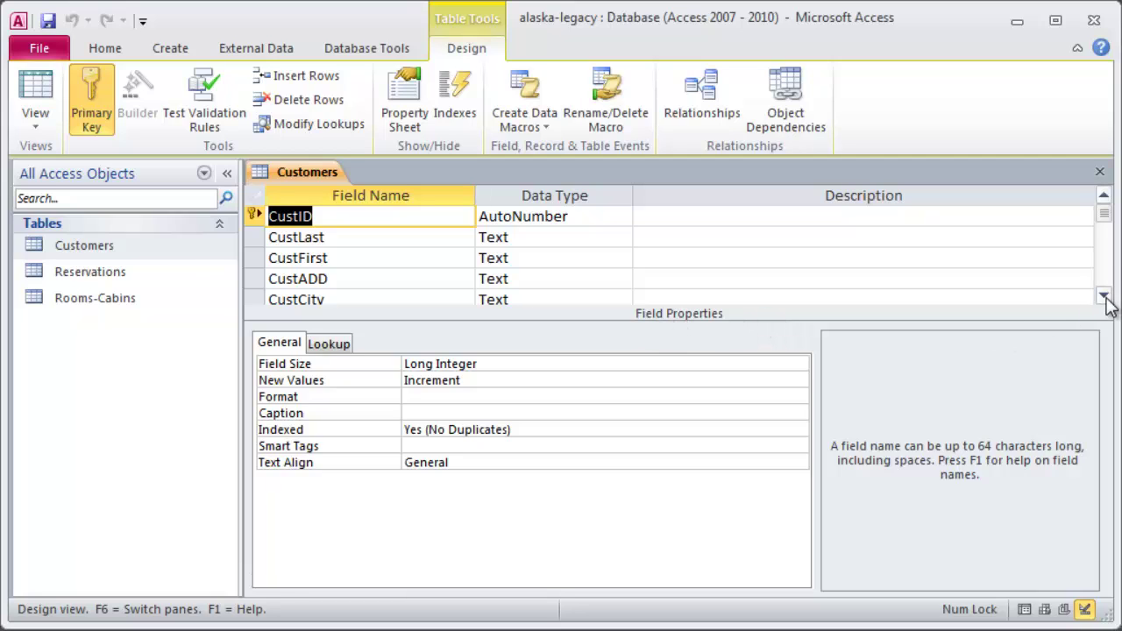
click(1104, 297)
click(1104, 296)
click(1104, 296)
click(1103, 296)
click(1104, 296)
click(1104, 296)
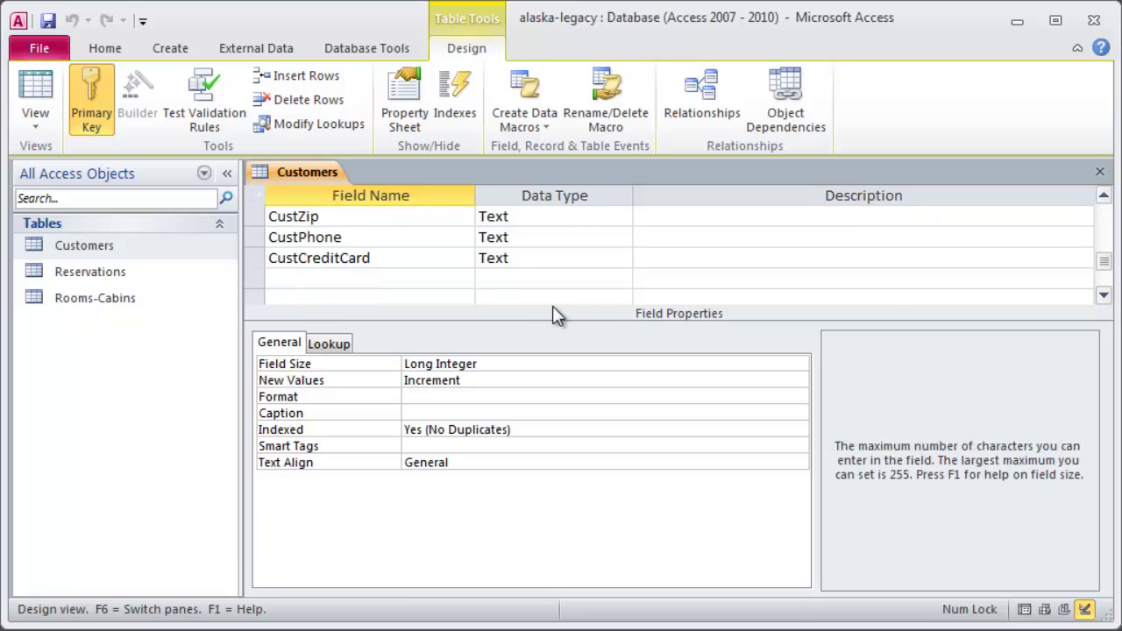
mouse_move(1104, 267)
mouse_down()
mouse_move(1106, 216)
mouse_move(1103, 279)
mouse_up()
click(350, 258)
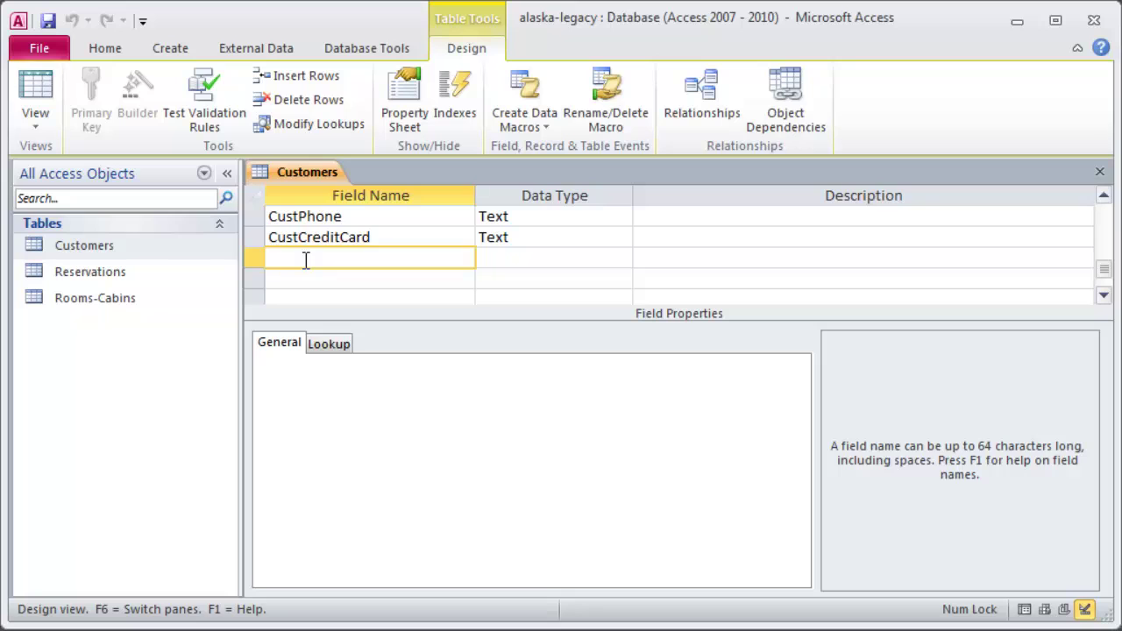
Add a CustNotes field of type Memo, then select CustLast to view its properties.
text(CustNotes)
key(Tab)
text(m)
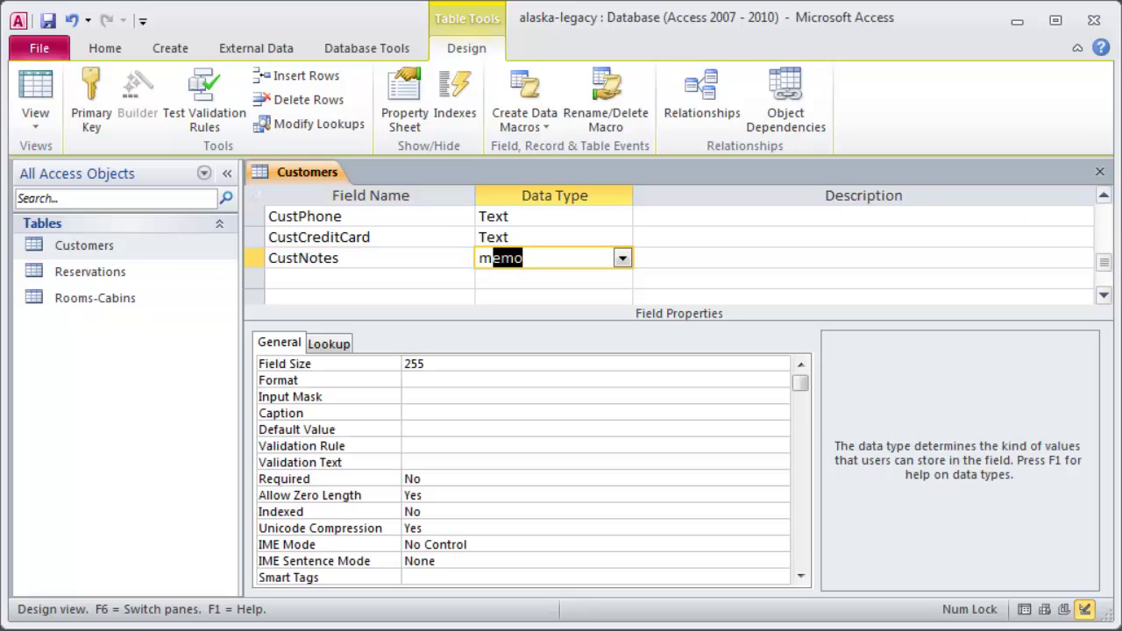
drag(1105, 266, 1103, 215)
click(531, 238)
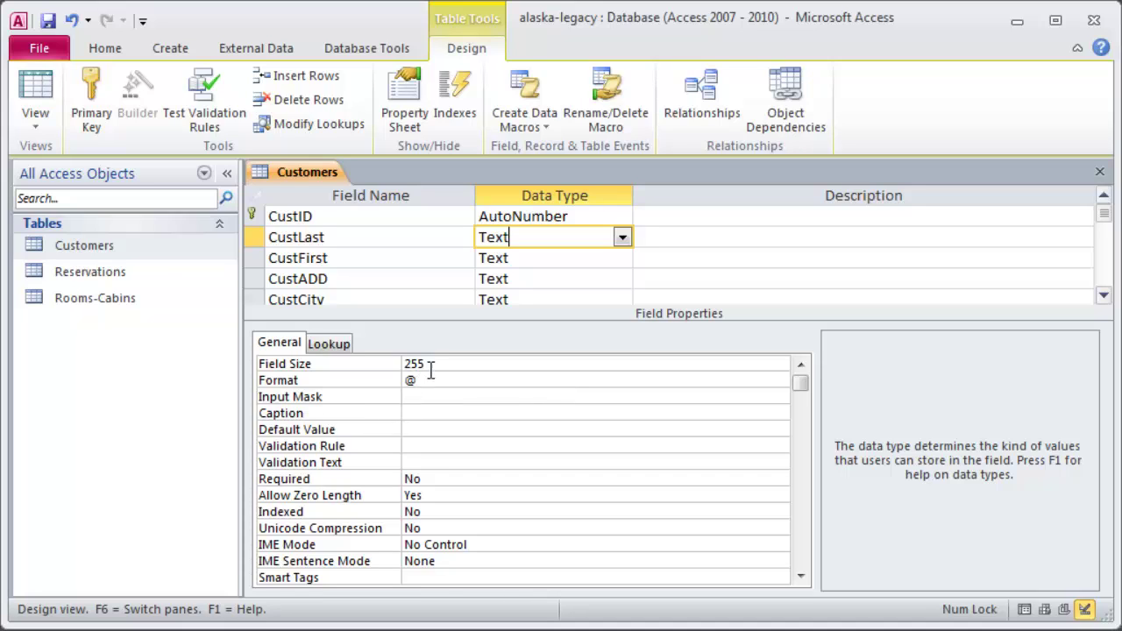
Change CustLast's Field Size from 255 to 20.
click(375, 366)
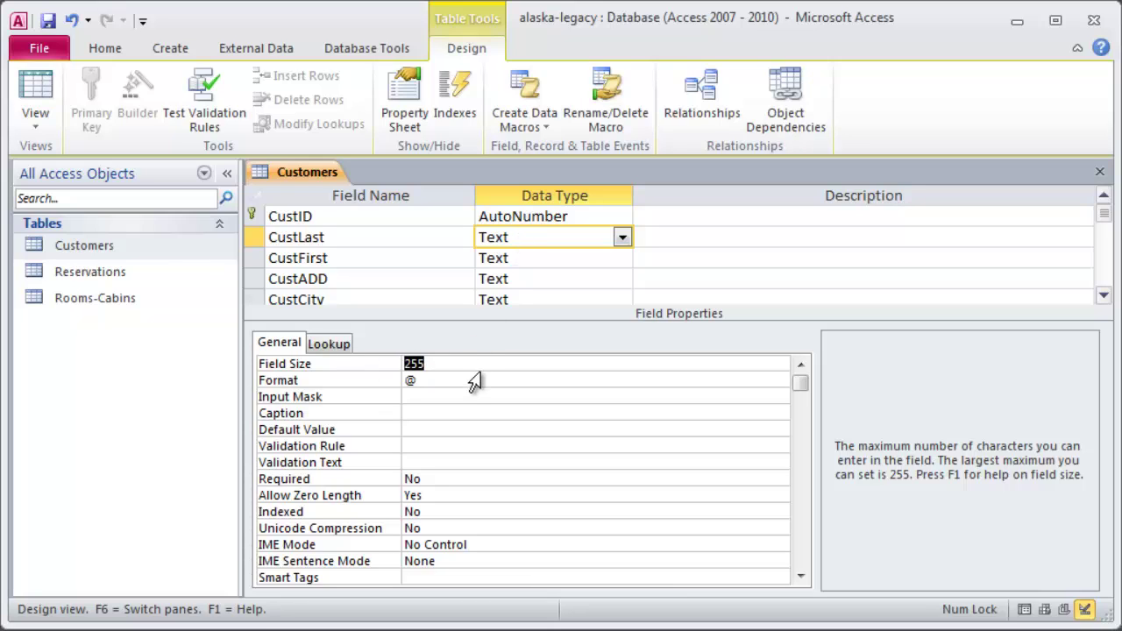
text(20)
Set the CustST field's Field Size to 2 and its Format to >.
click(340, 369)
click(1104, 295)
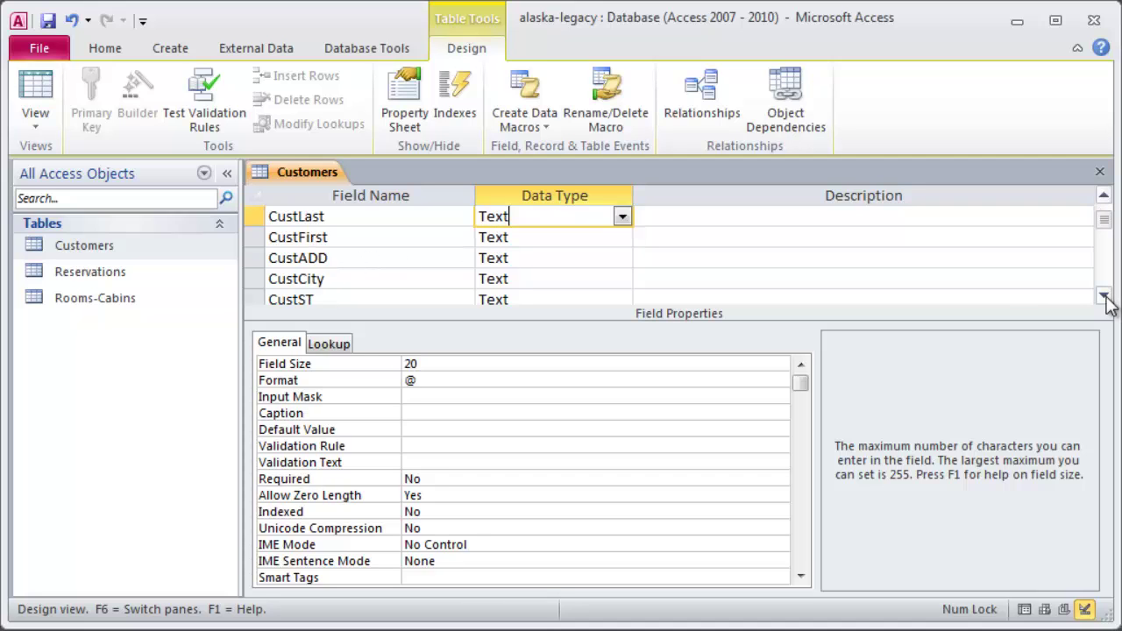
click(1104, 296)
click(521, 257)
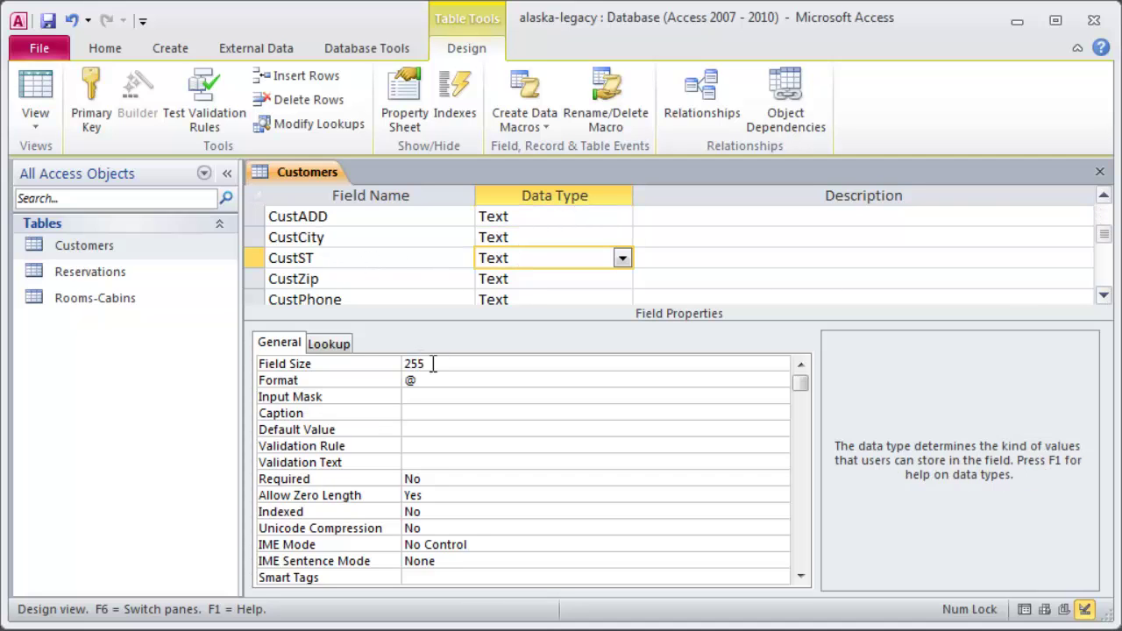
click(334, 362)
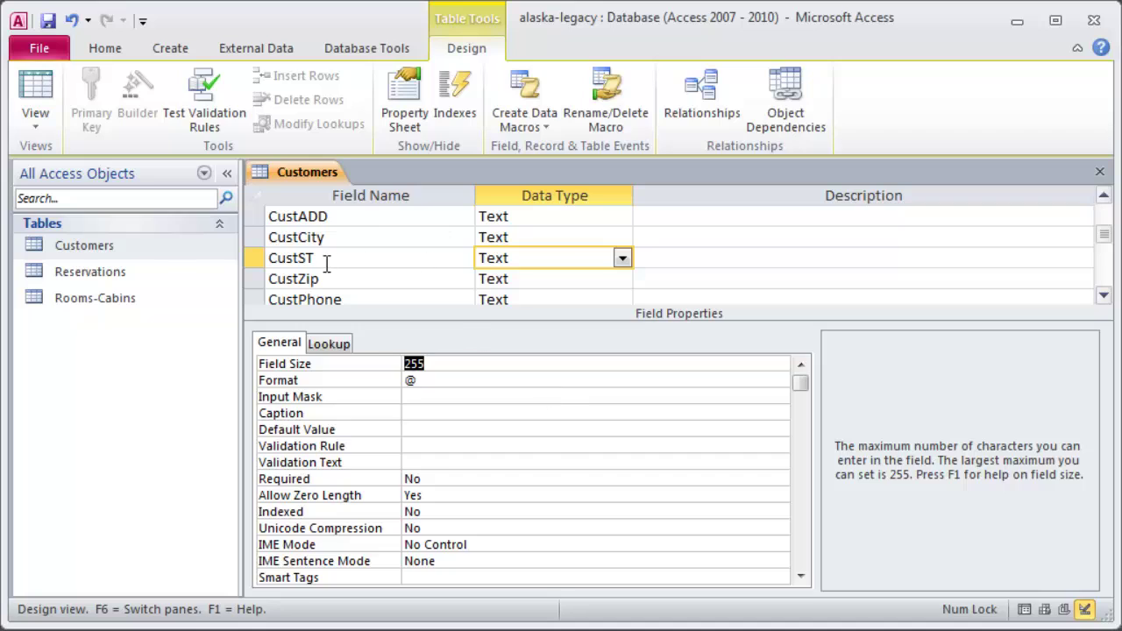
text(2)
click(344, 379)
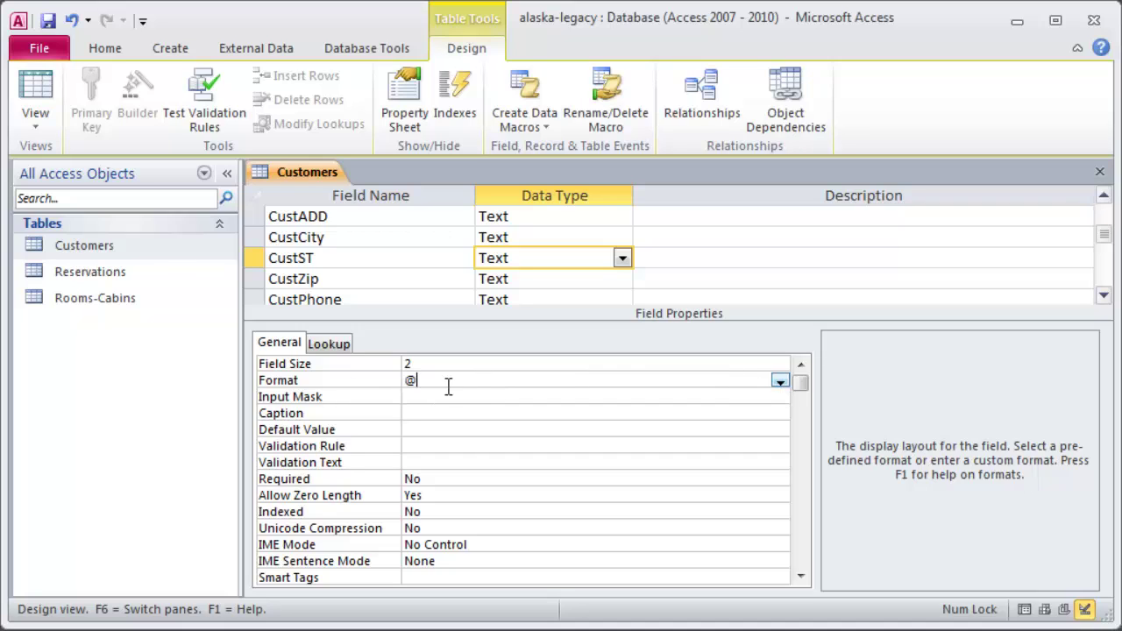
text(>)
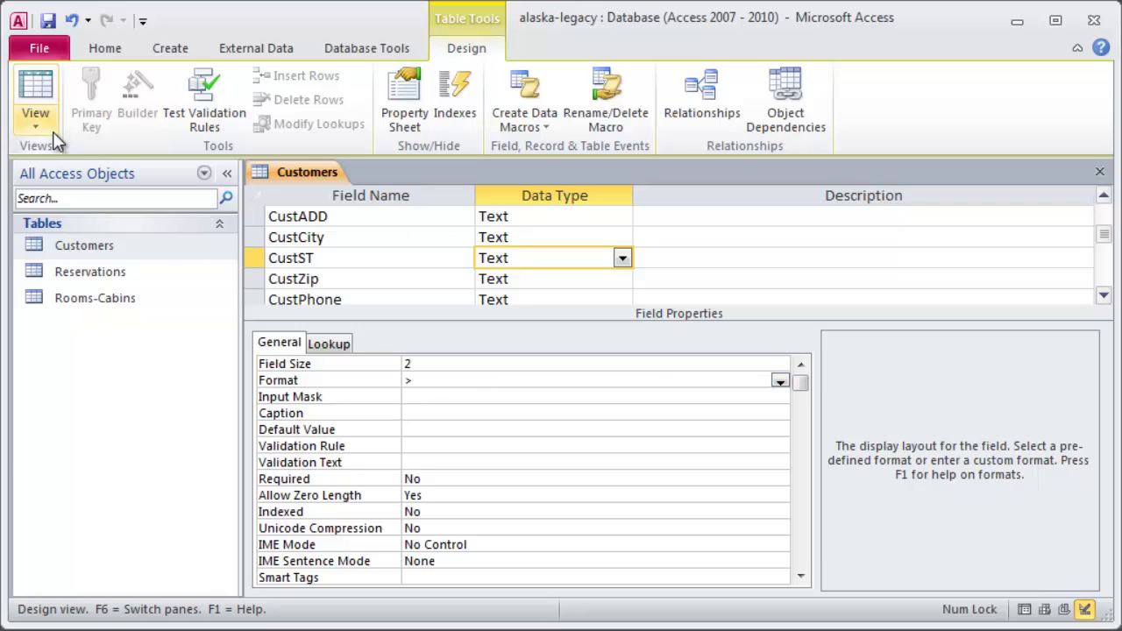
In Datasheet view, enter 'fl' as the first customer's state to test uppercase display.
click(35, 94)
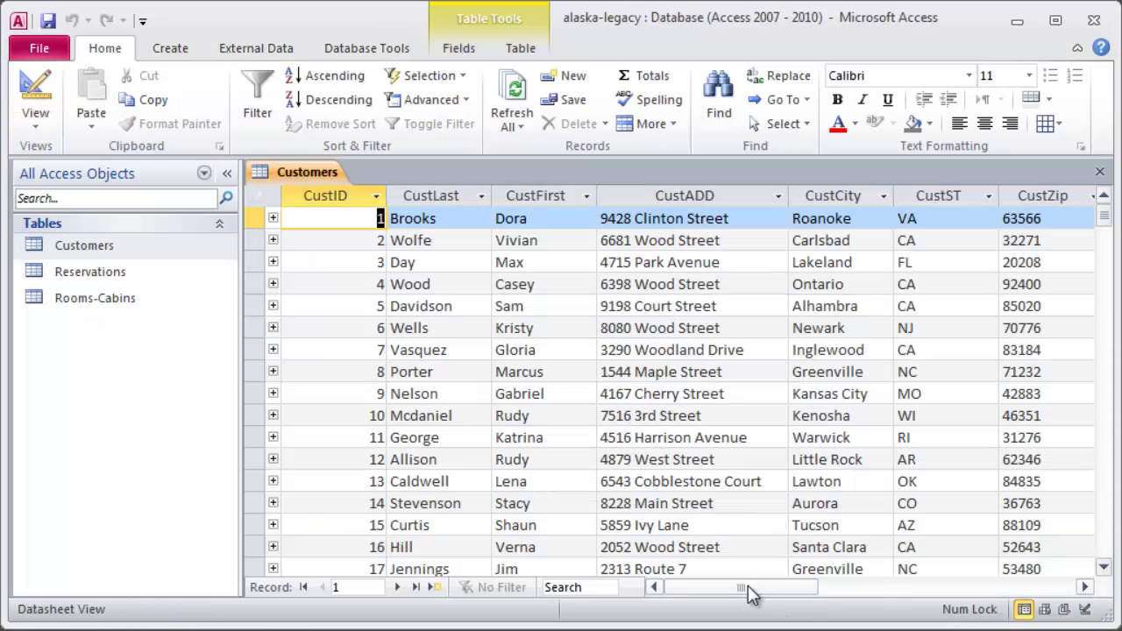
drag(748, 586, 793, 588)
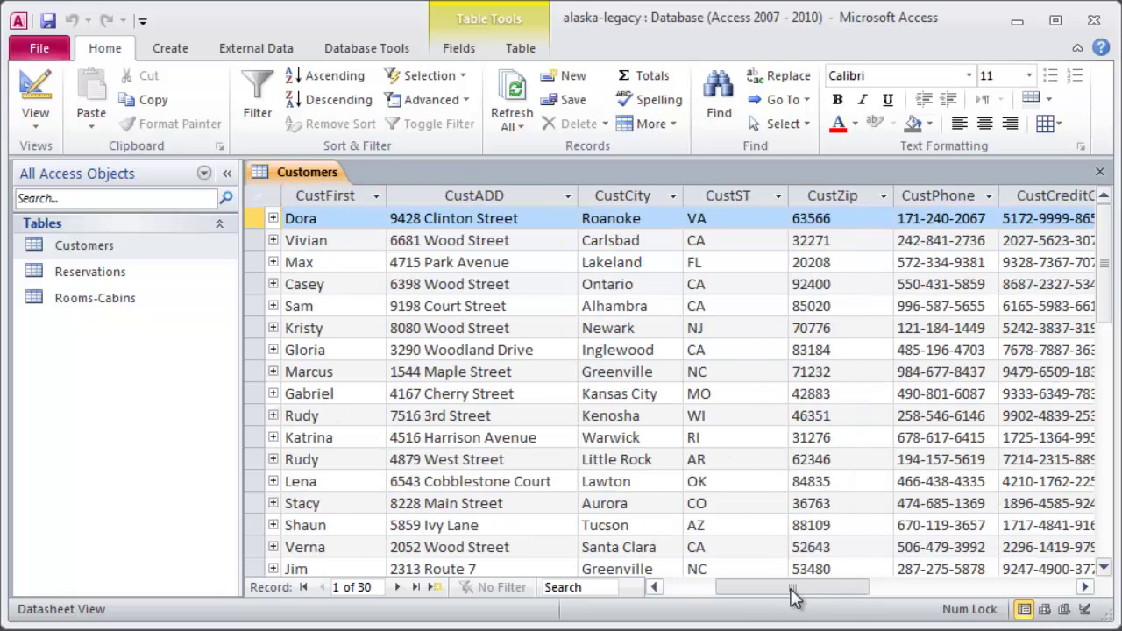
click(706, 219)
drag(705, 219, 644, 215)
text(fl)
key(Tab)
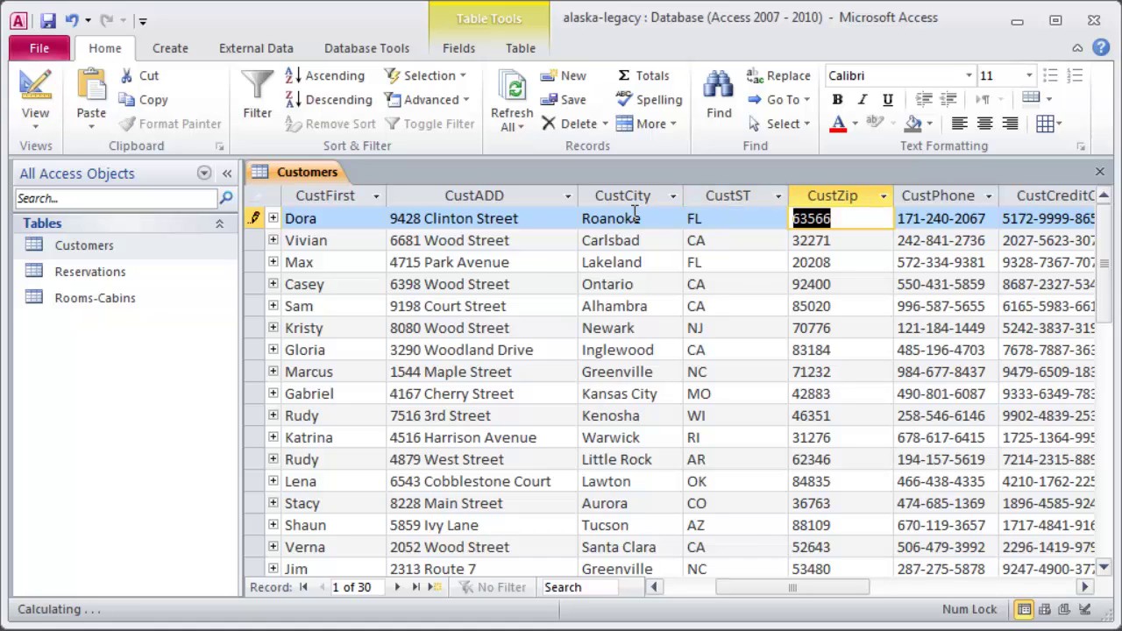
Restore the first customer's state code by entering 'va', displayed as VA.
click(723, 219)
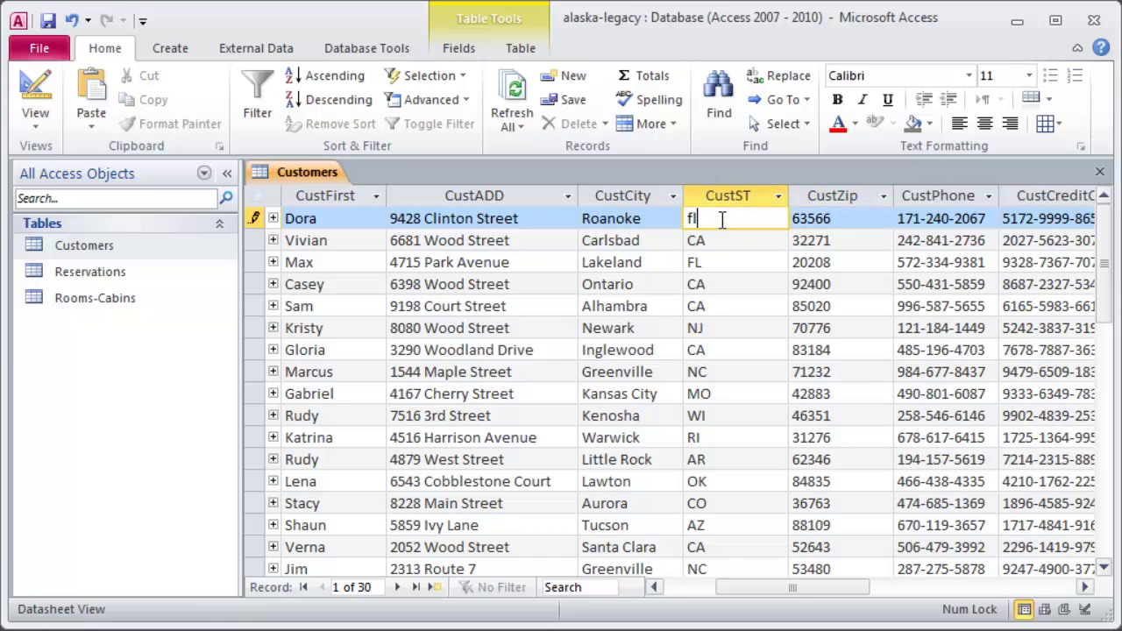
drag(723, 219, 642, 219)
text(va)
key(Tab)
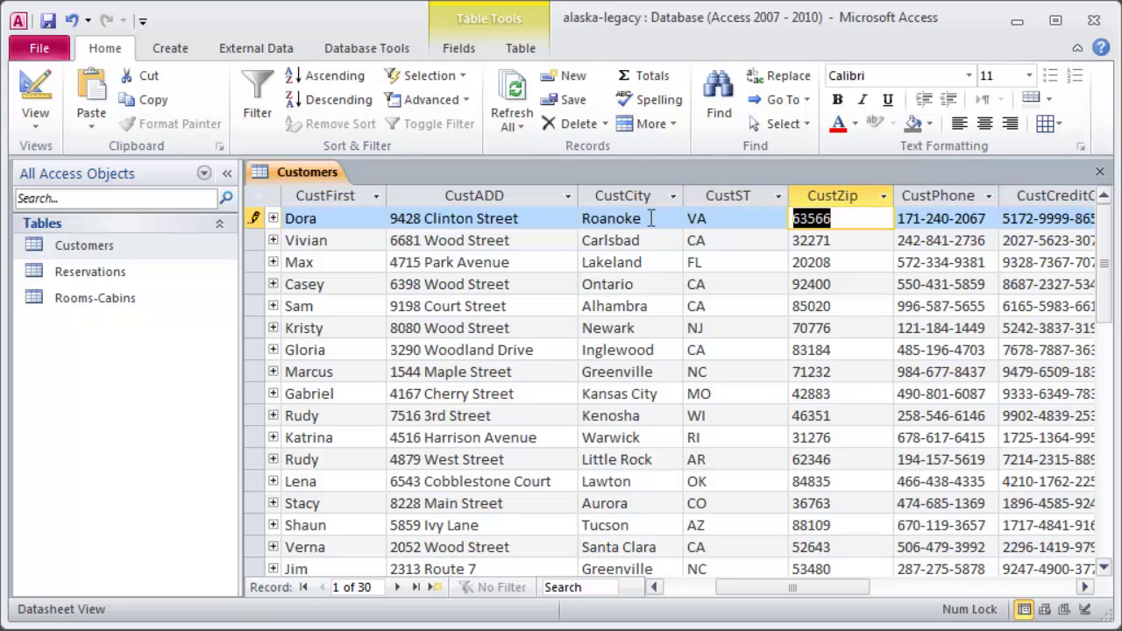
Return to Design view and confirm CustST's Format is still >.
click(35, 92)
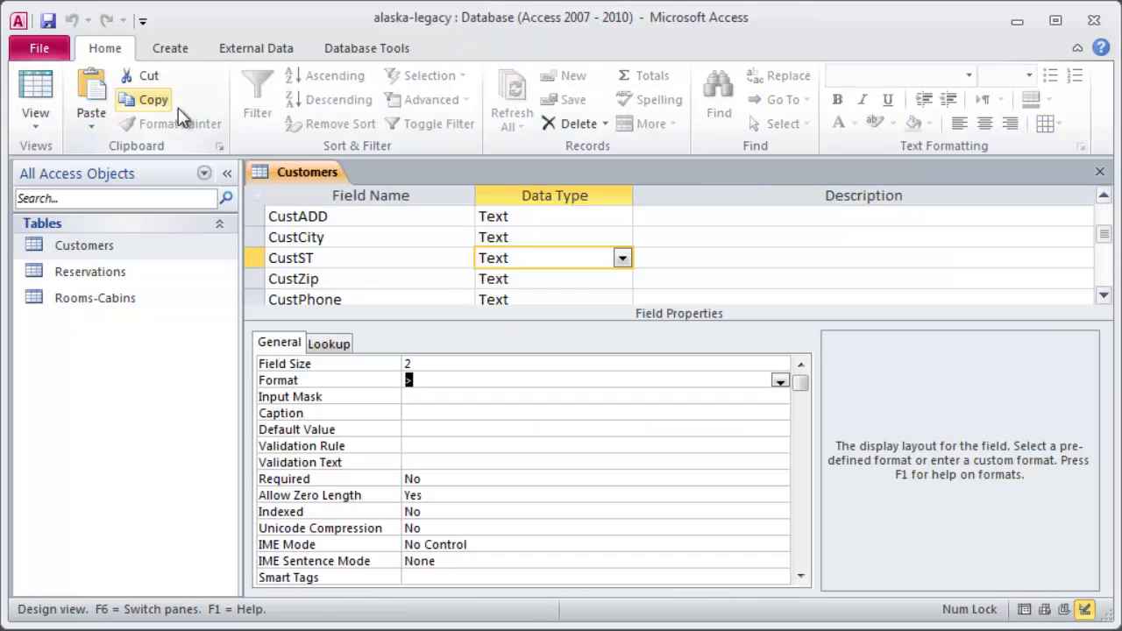
click(426, 383)
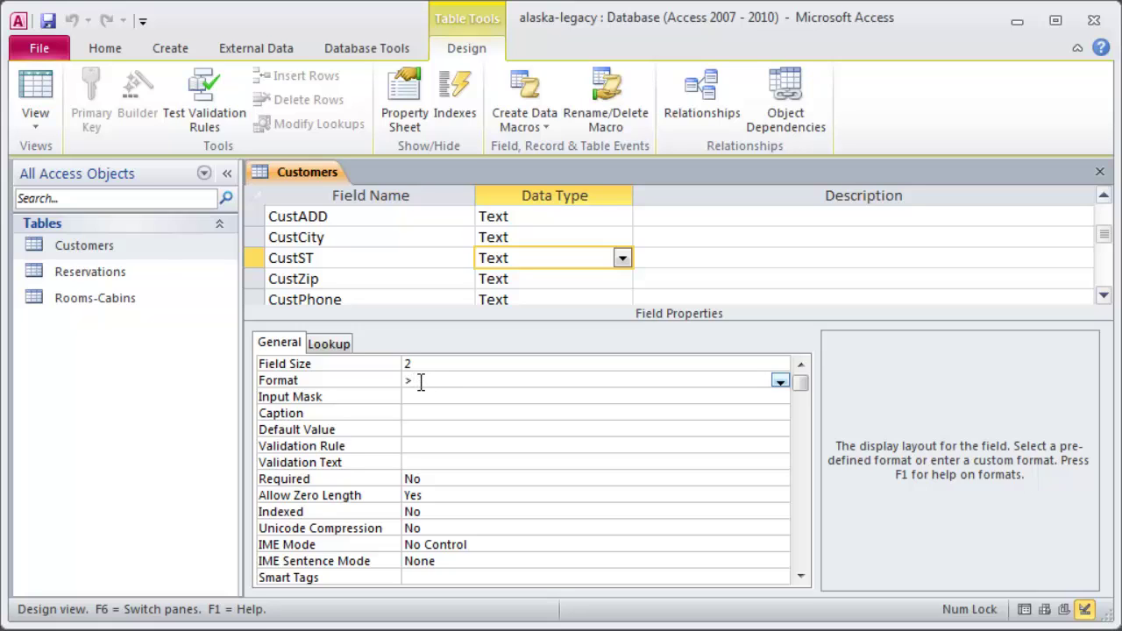
drag(418, 381, 375, 383)
click(426, 383)
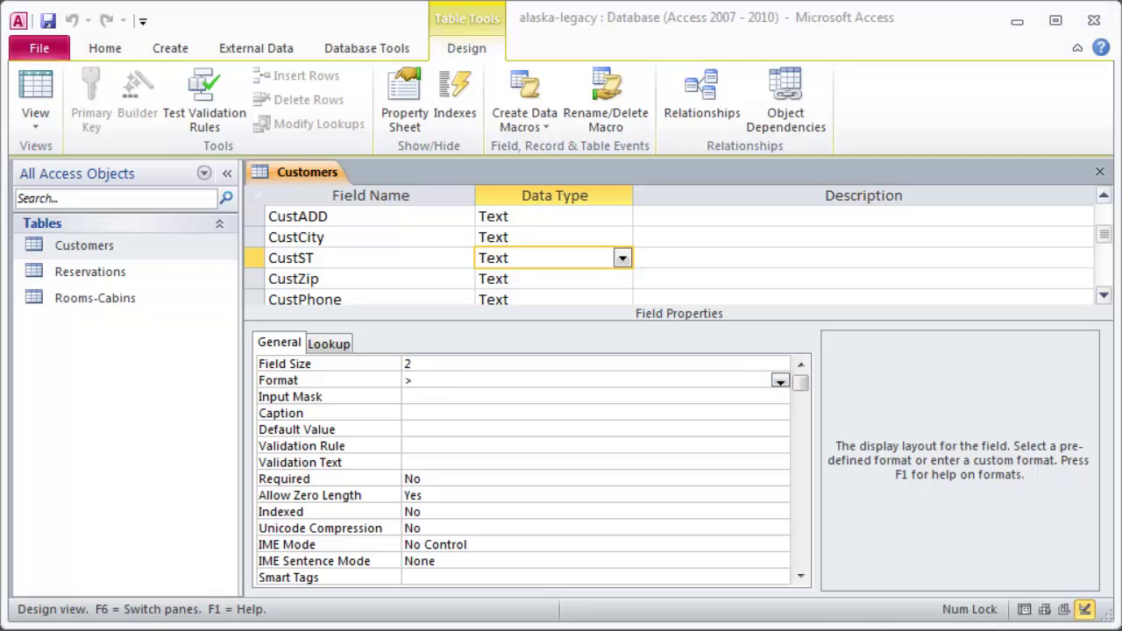
Apply the Phone Number input mask !\(999") "000\-0000;;_ to CustPhone using the Input Mask Wizard.
click(408, 397)
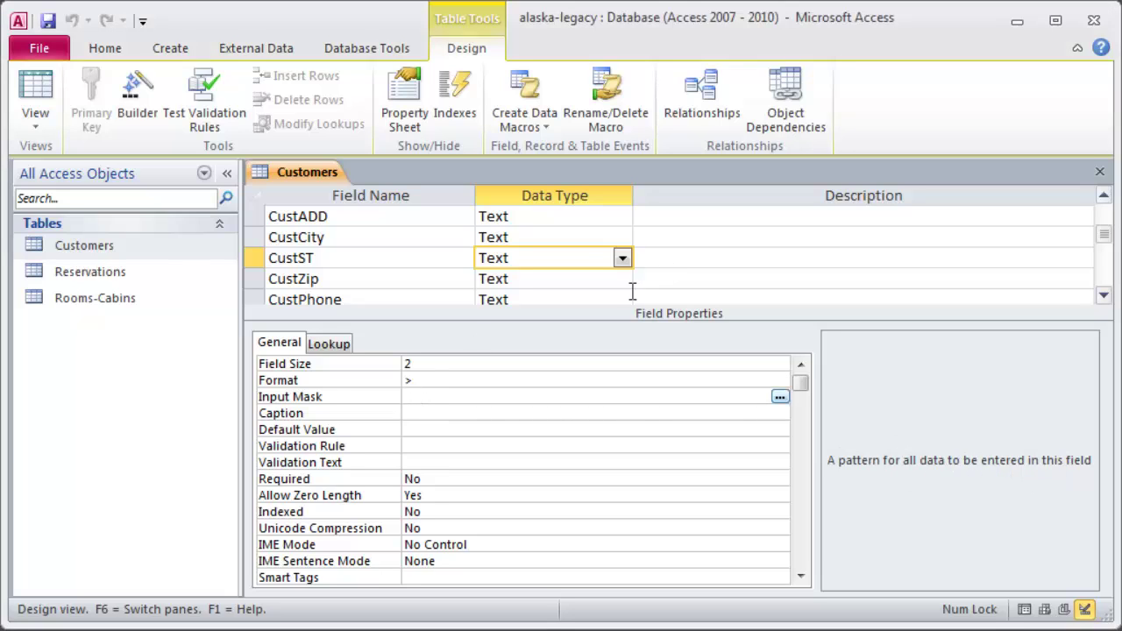
click(571, 296)
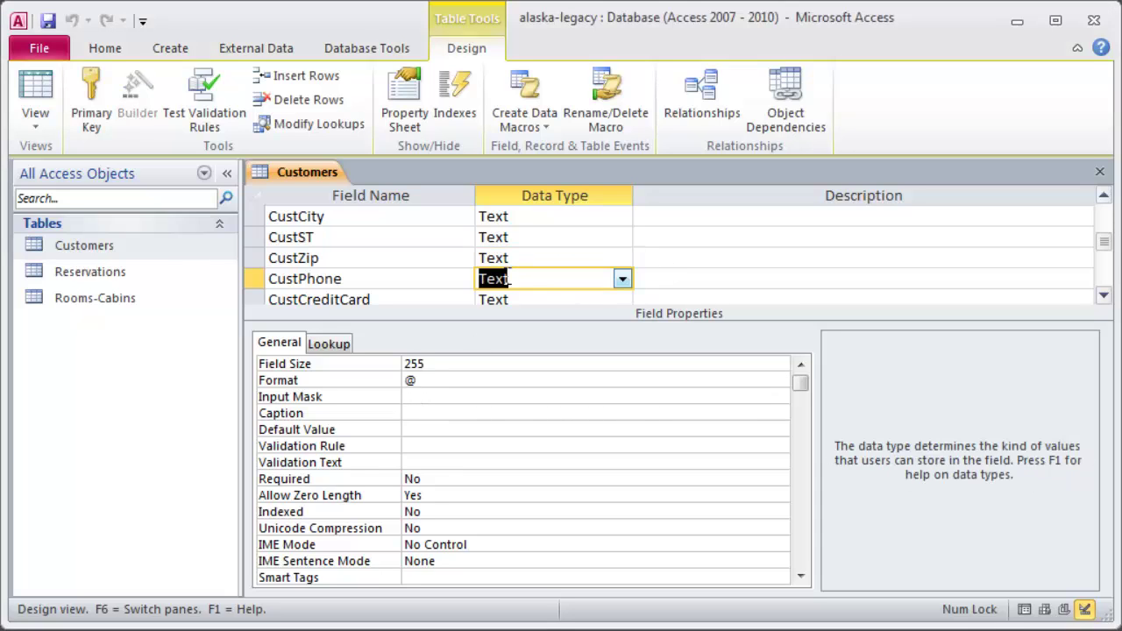
click(425, 397)
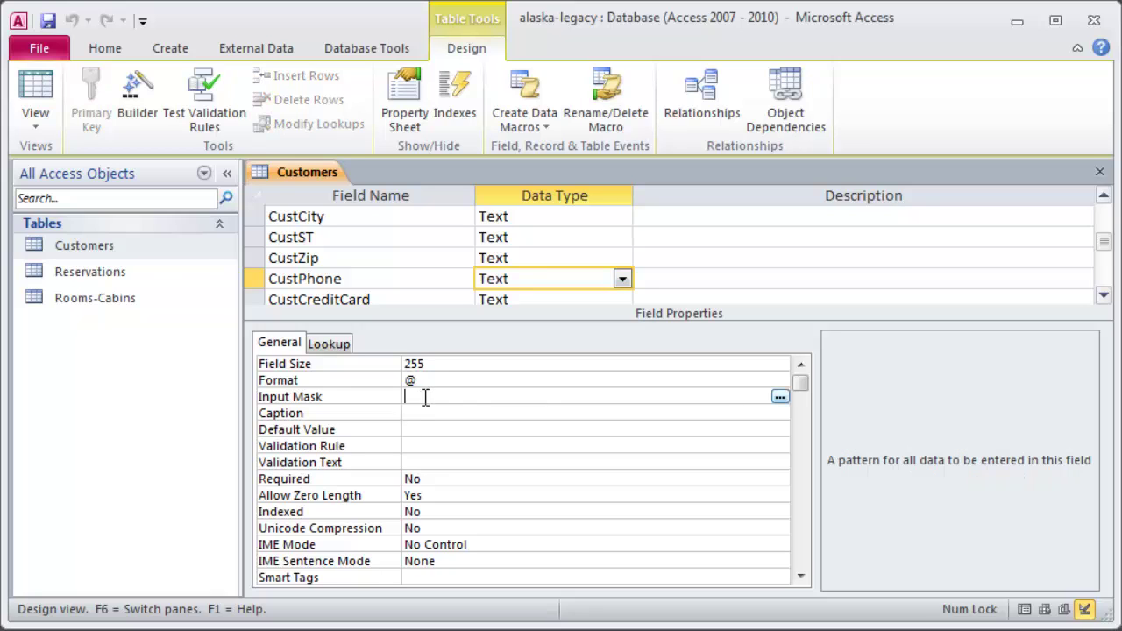
click(779, 399)
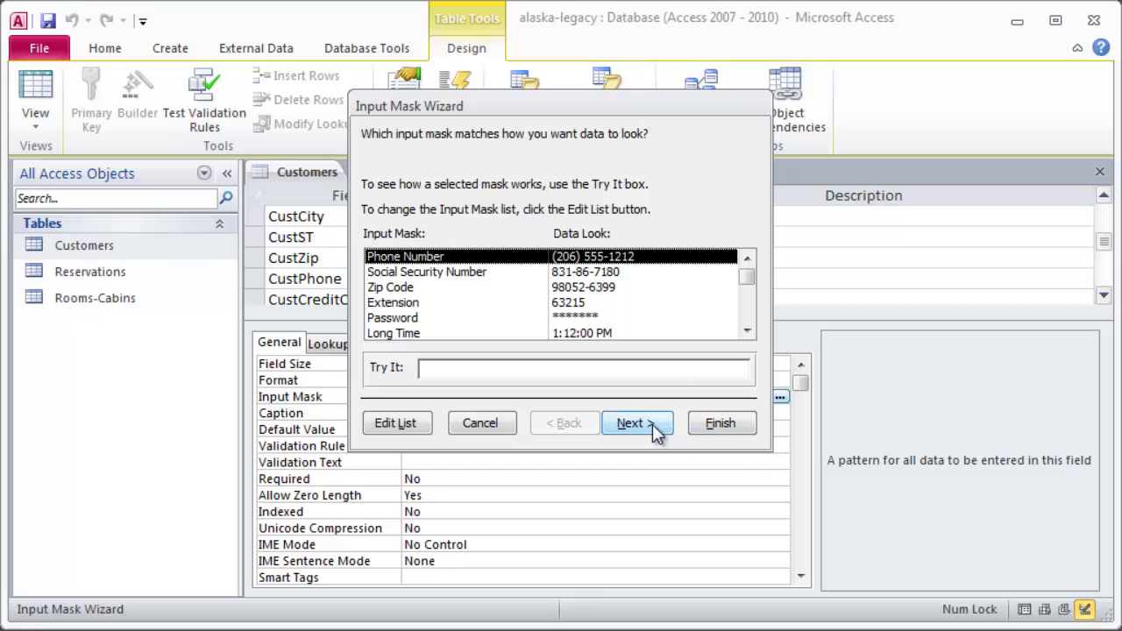
click(637, 424)
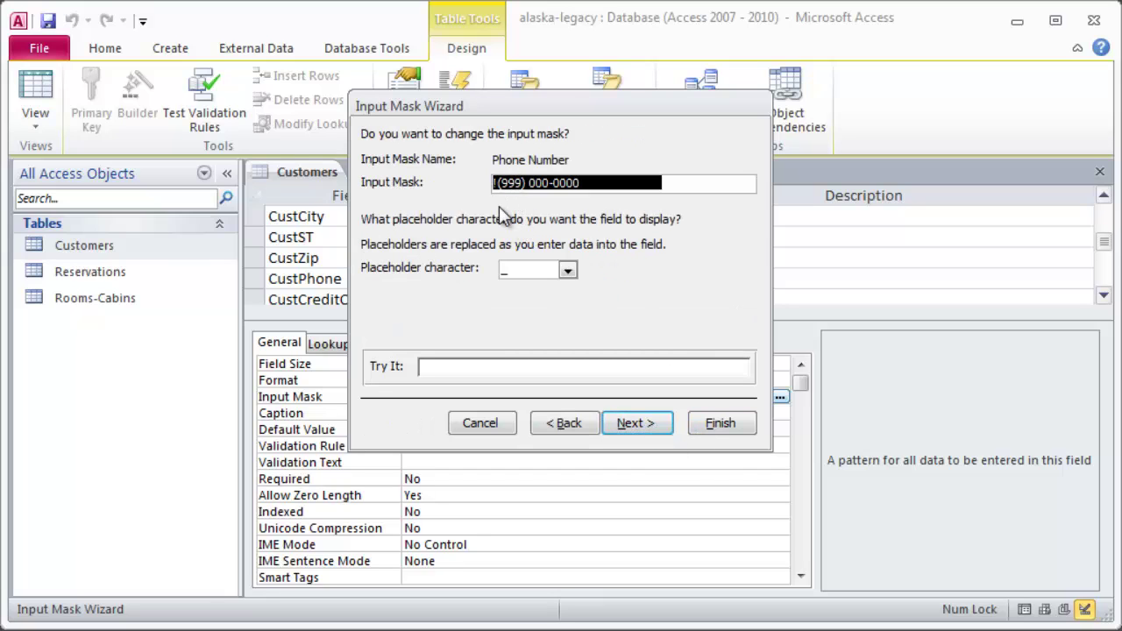
click(720, 423)
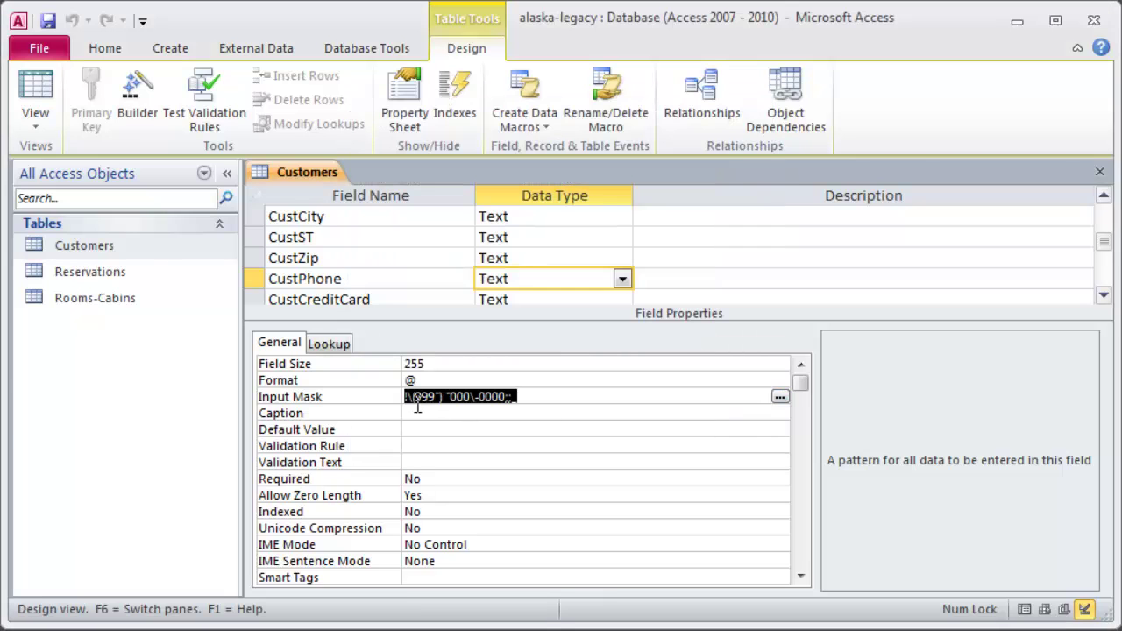
drag(562, 399, 381, 396)
Switch the Customers table to Datasheet view and go to the new record's CustLast cell.
click(37, 97)
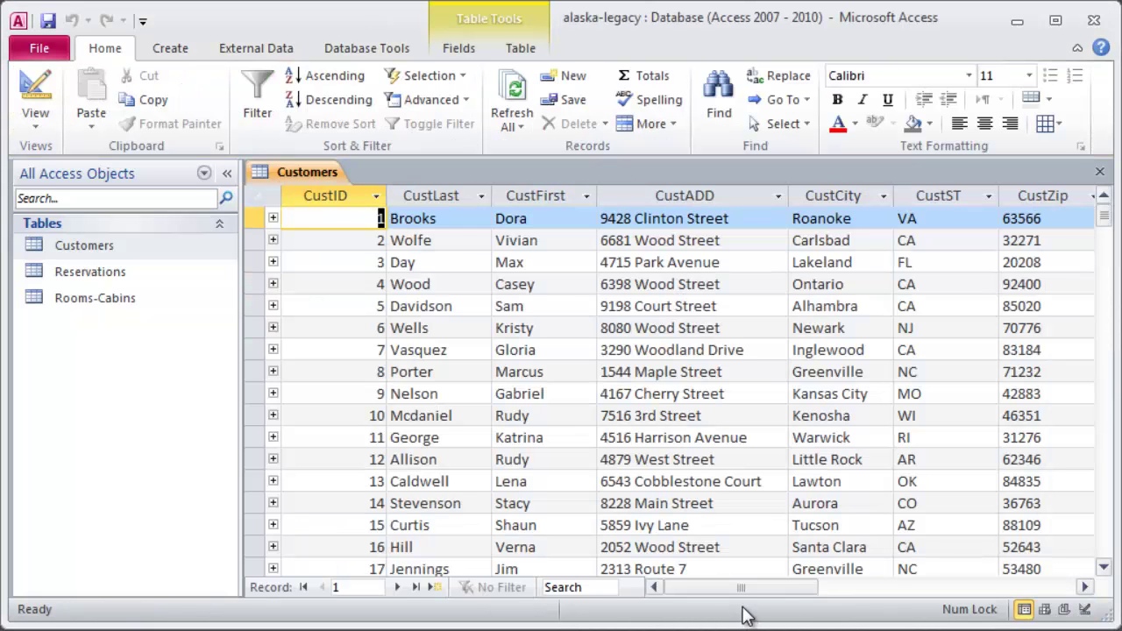
scroll(780, 502, down, 5)
scroll(780, 502, down, 4)
scroll(781, 513, up, 2)
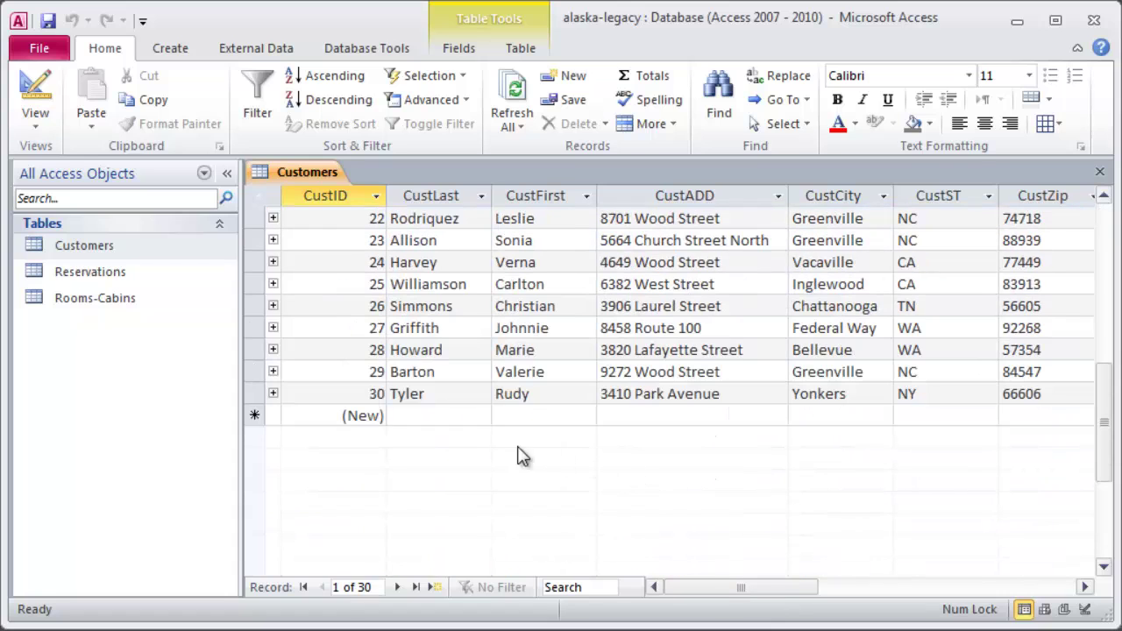
click(439, 417)
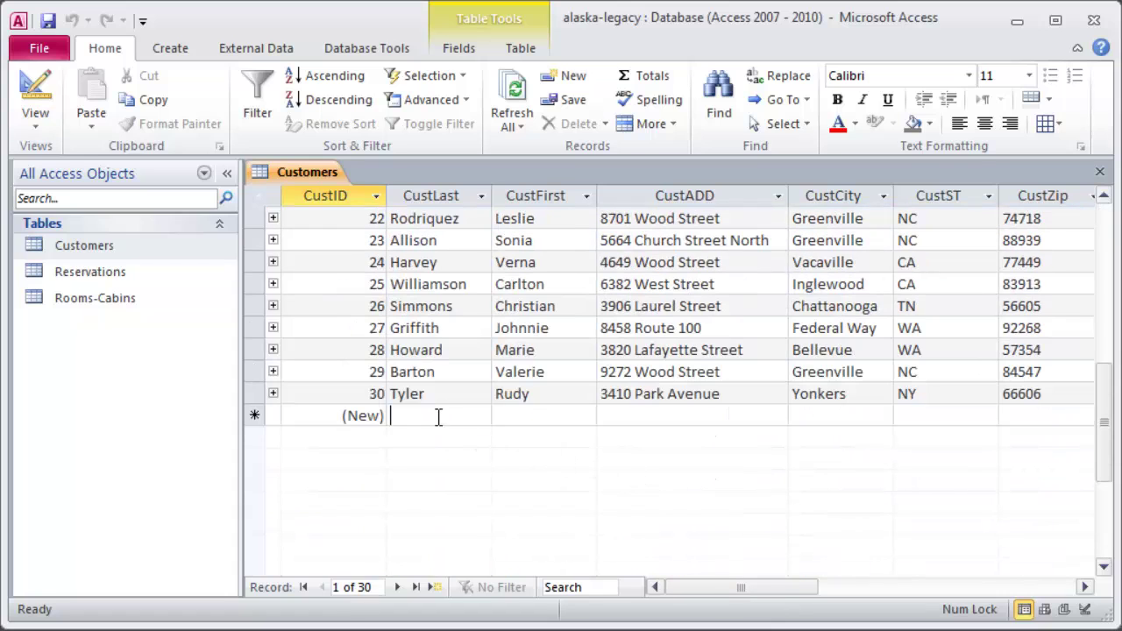
click(360, 415)
key(Tab)
key(Tab)
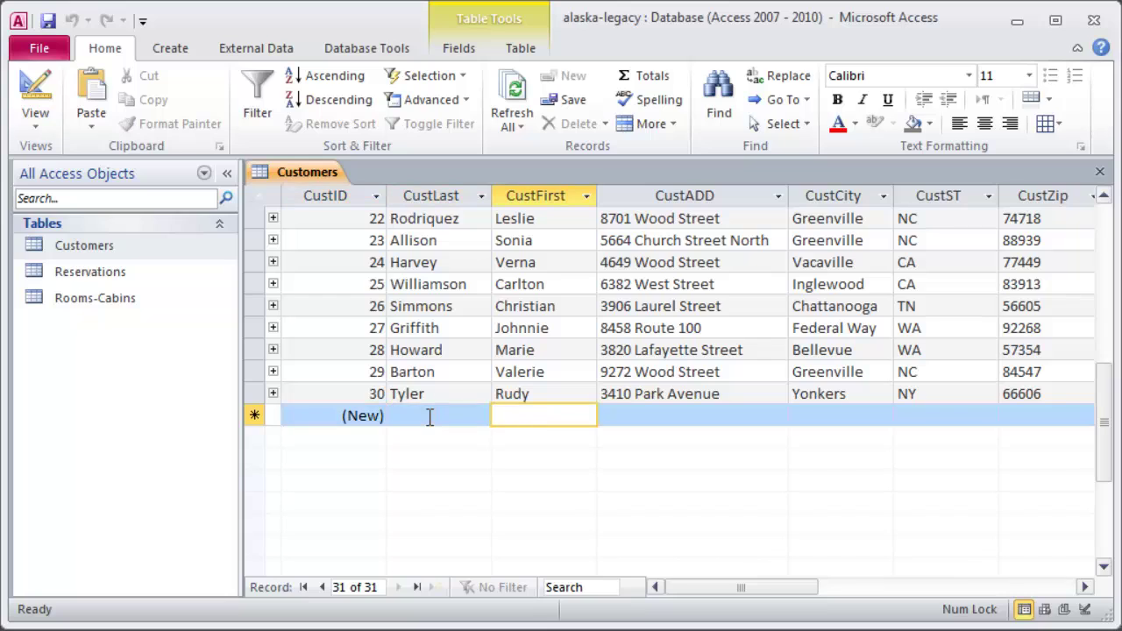
click(430, 417)
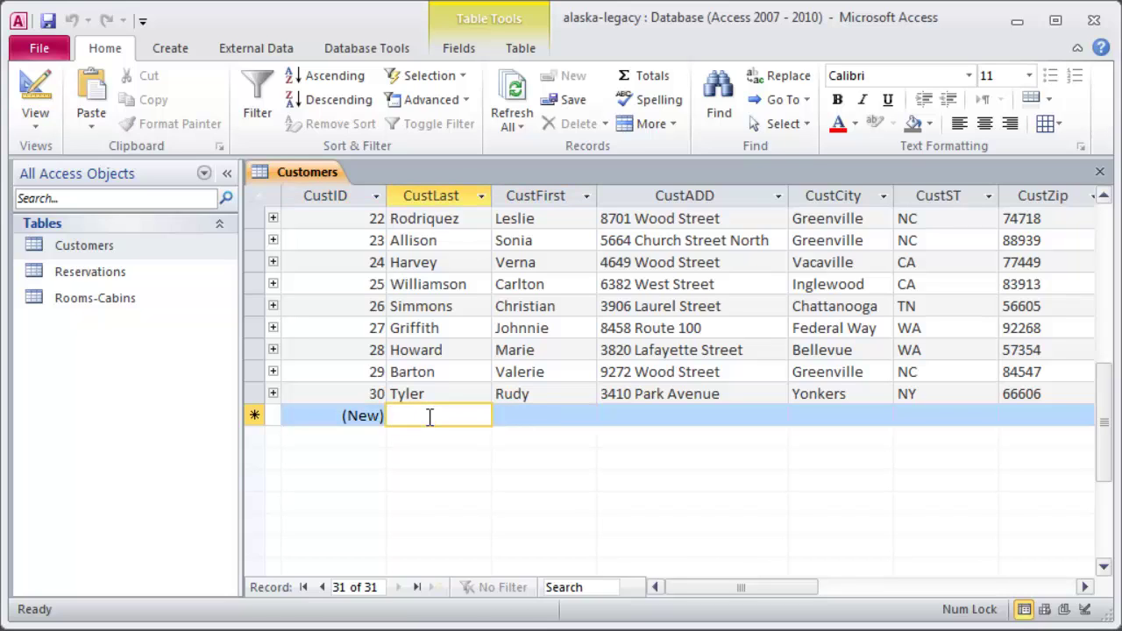
Enter the test customer's last name and first name.
text(Smith)
key(Tab)
text(Tom)
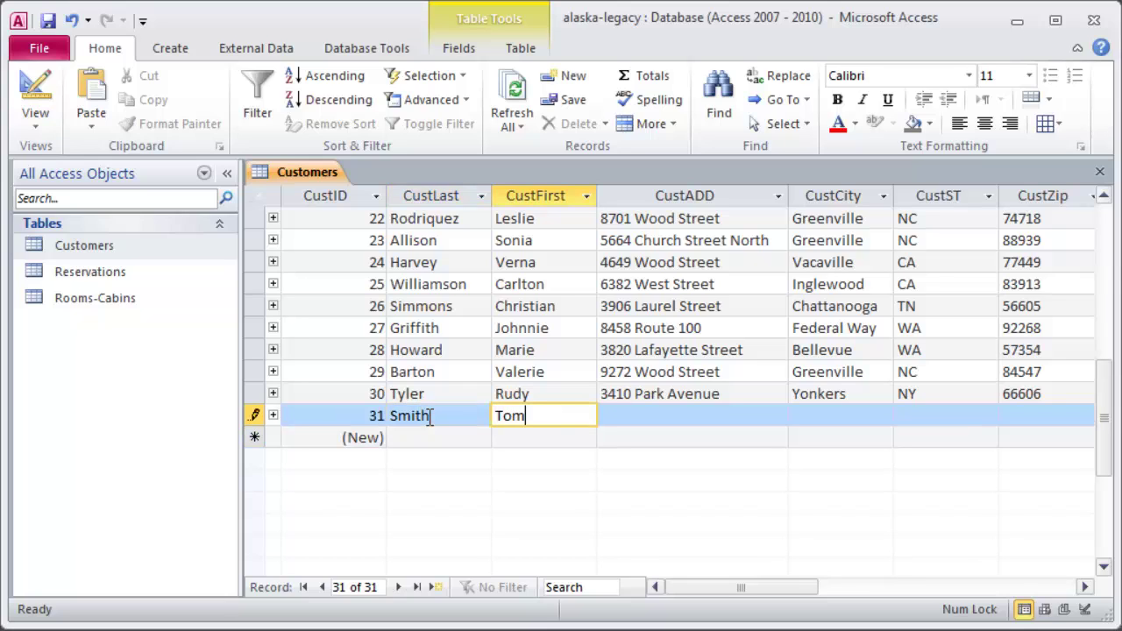
key(Tab)
Fill in the street address, city Tampa, state FL, ZIP 12345 and a masked phone number.
text(123 Left Lane)
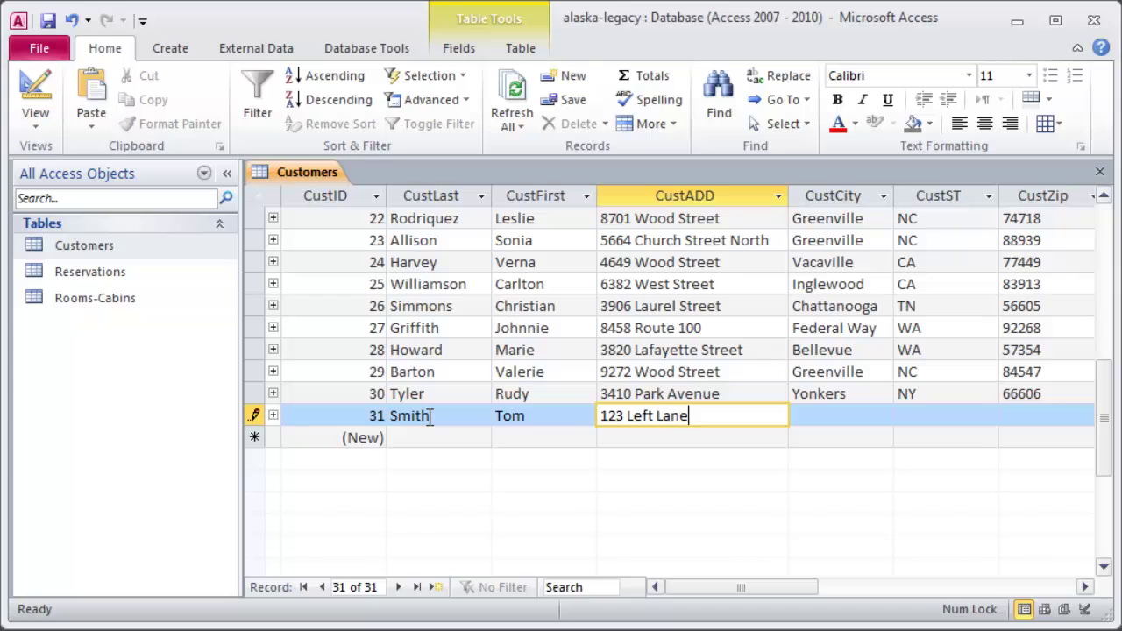
key(Tab)
text(Tampa)
key(Tab)
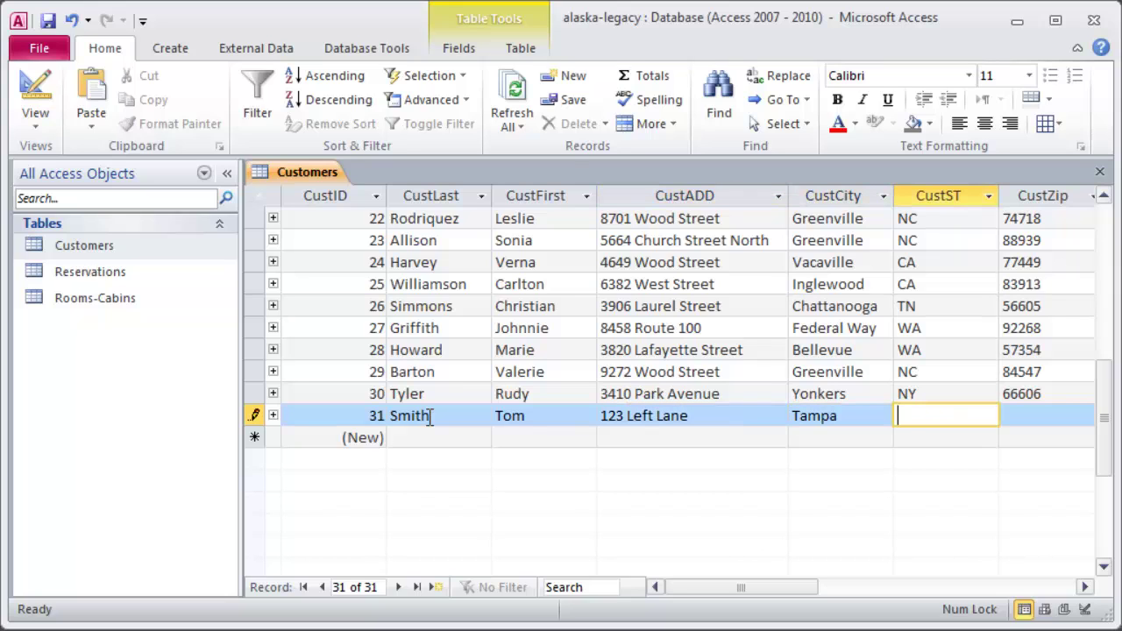
text(FL)
key(Tab)
text(12345)
key(Tab)
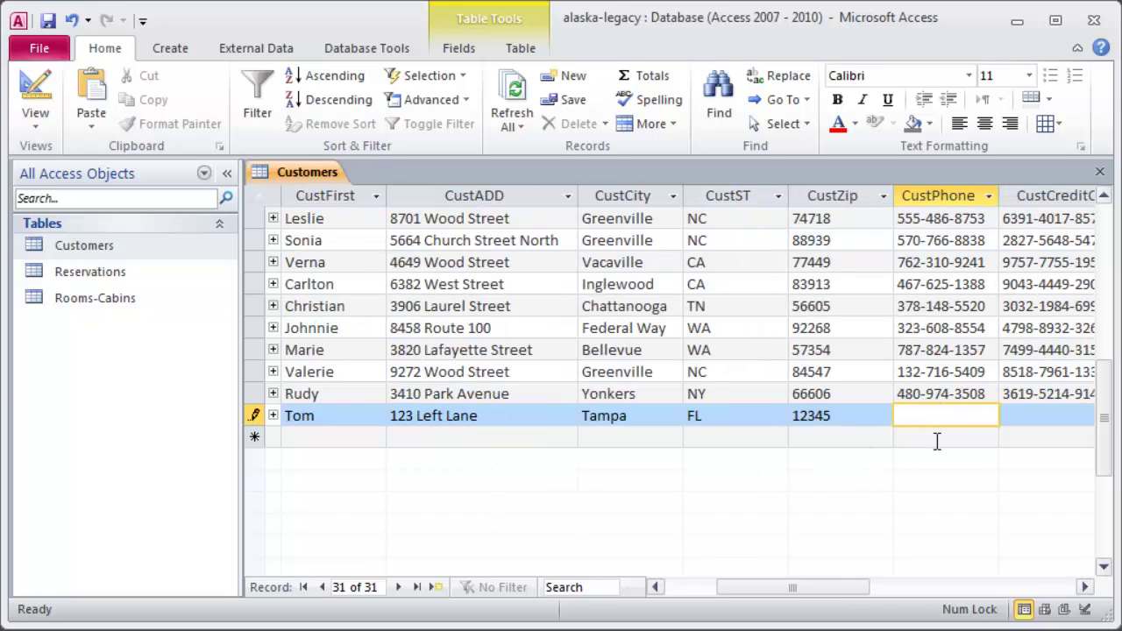
text(555) )
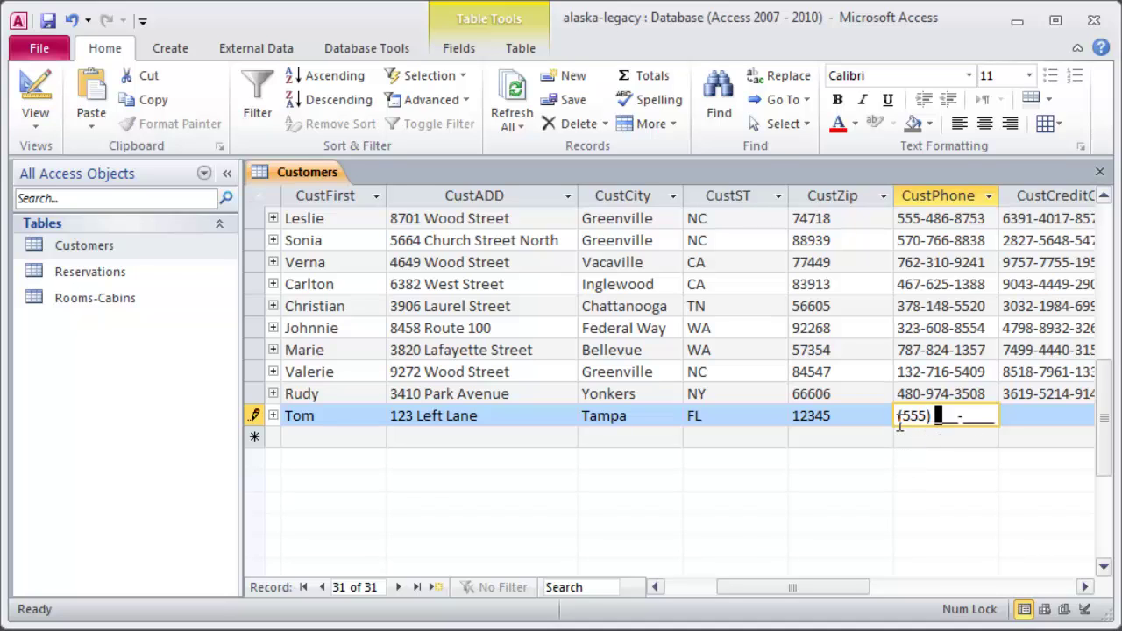
text(123-4568)
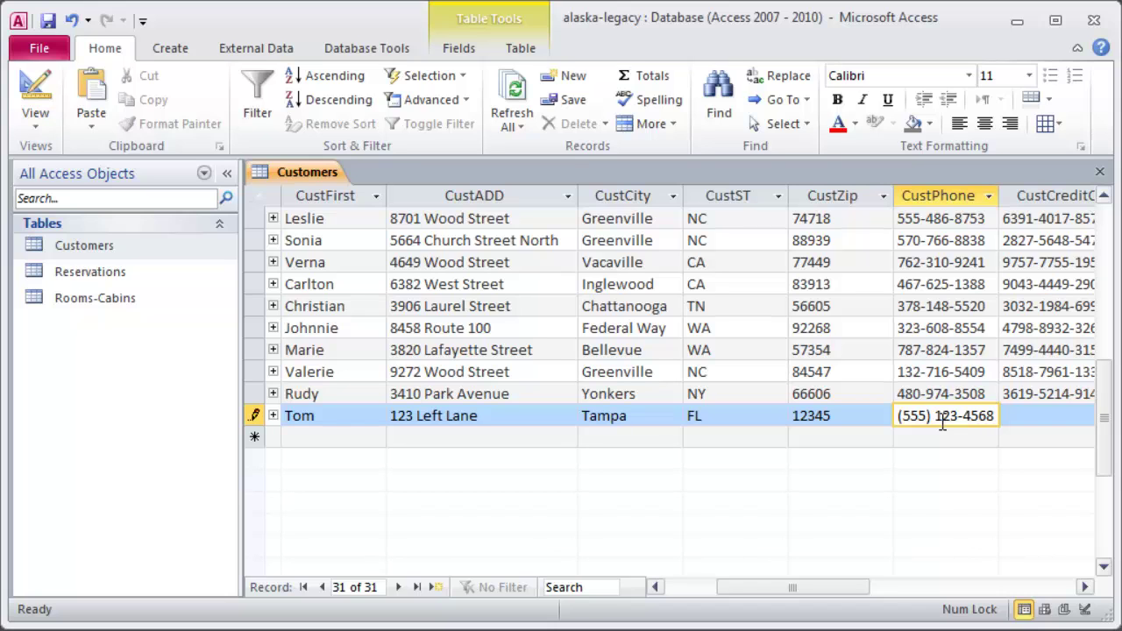
Switch to Design view and review the CustPhone field's Caption and other properties.
click(37, 87)
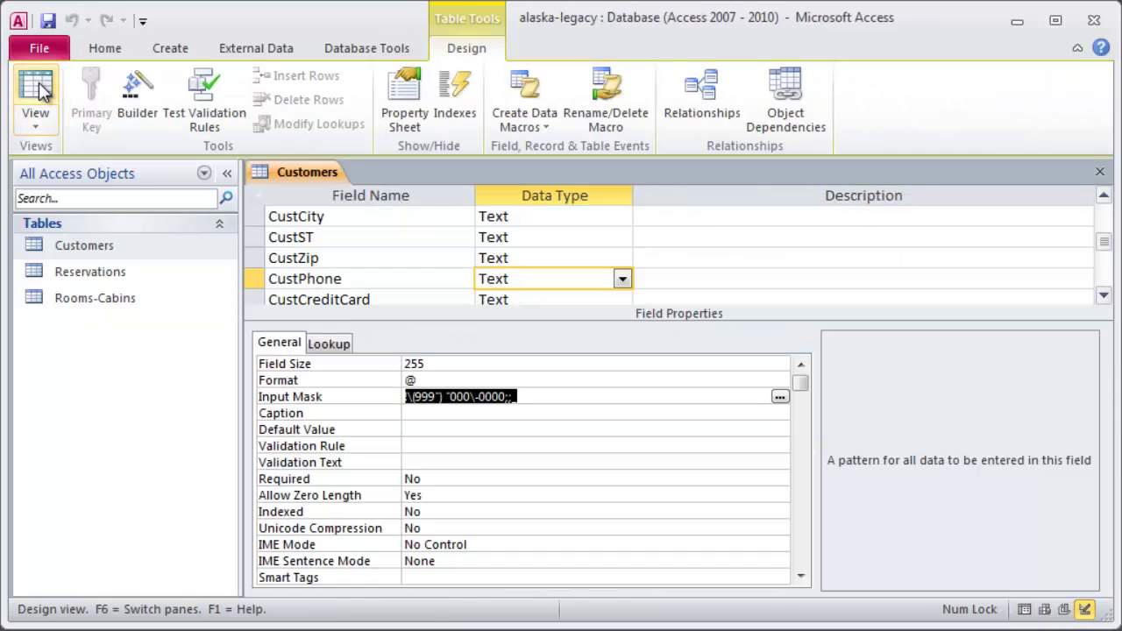
click(464, 413)
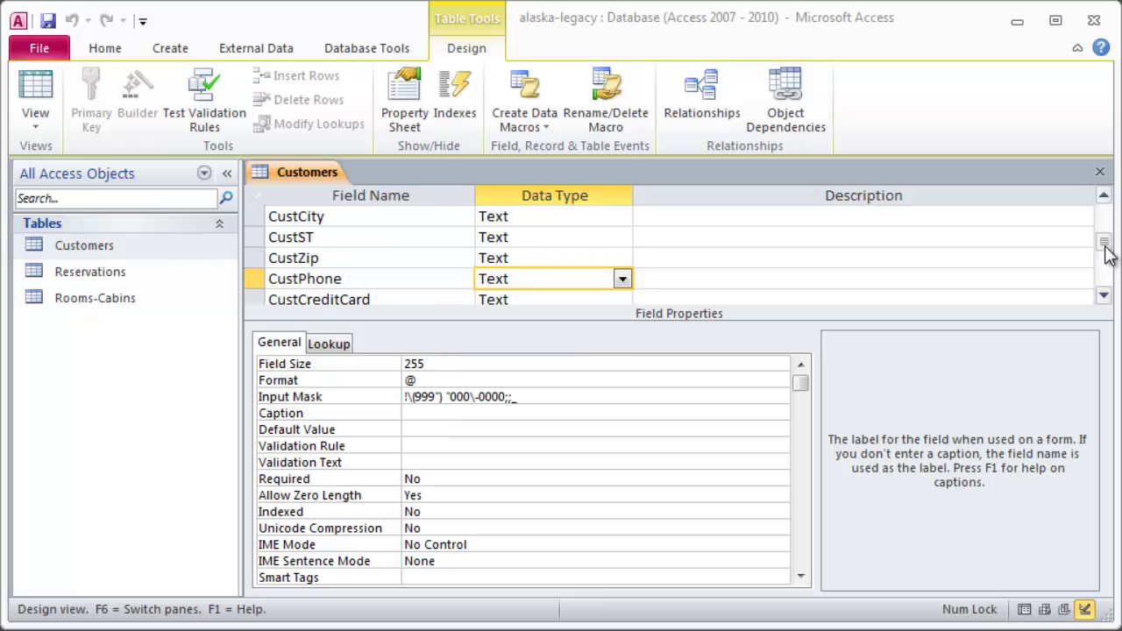
drag(1104, 243, 1104, 215)
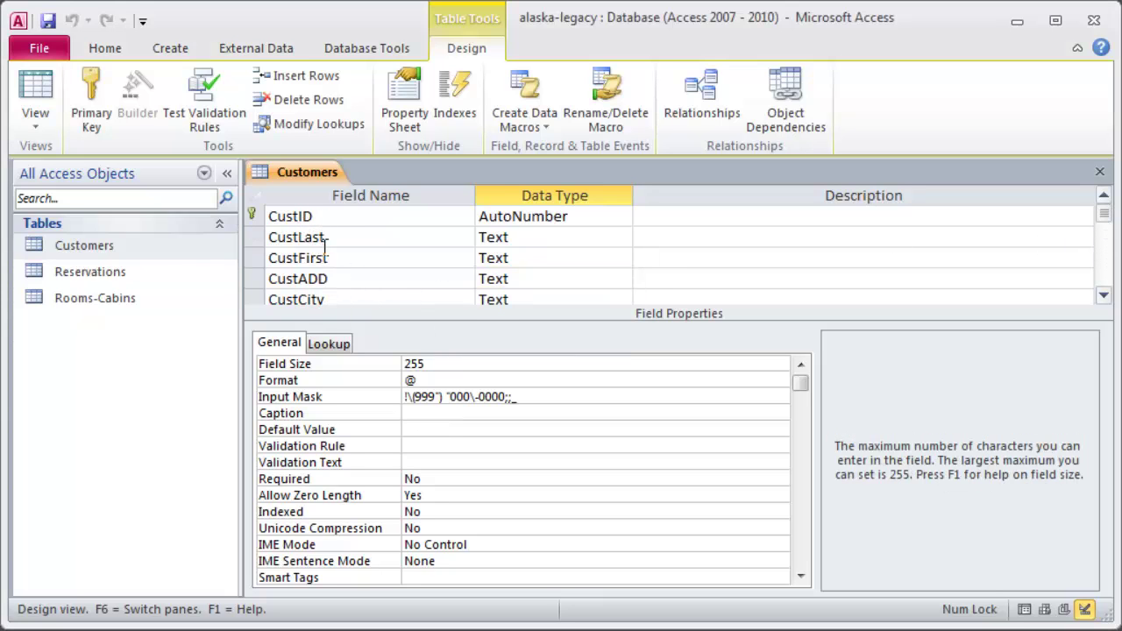
click(1104, 298)
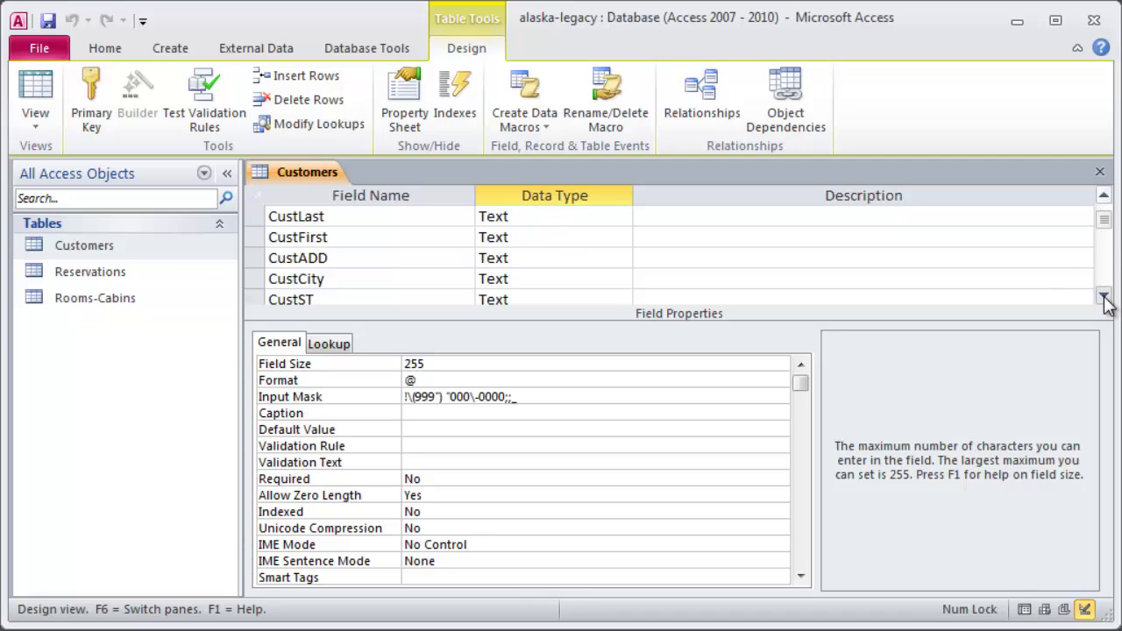
click(1104, 298)
click(1104, 298)
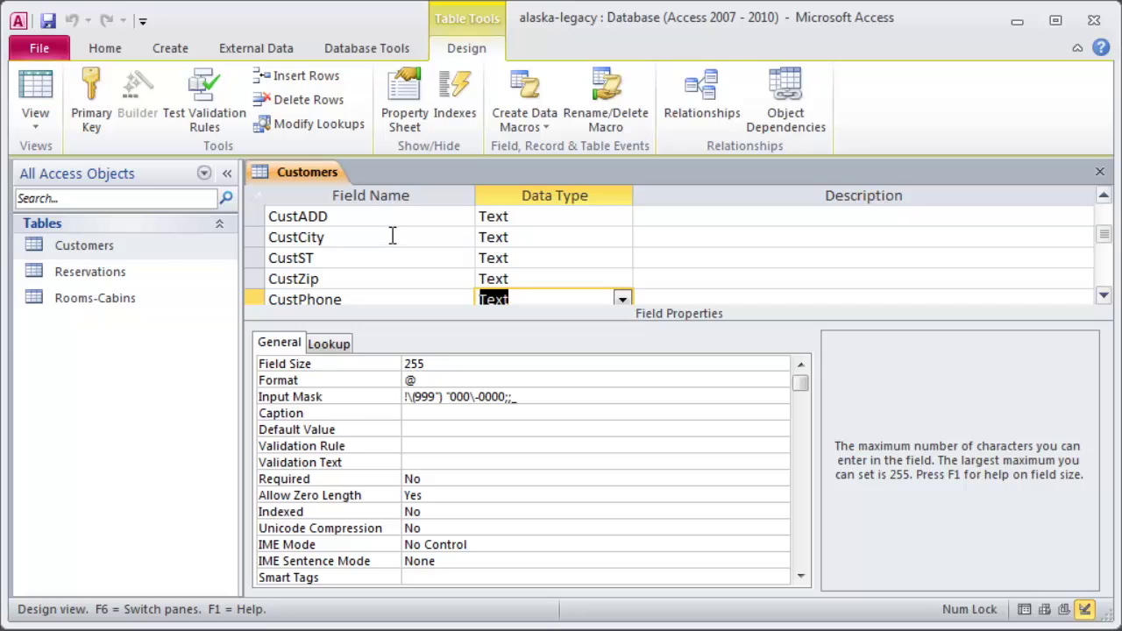
Inspect the CustST and CustCity field properties, ending with CustST selected.
click(316, 257)
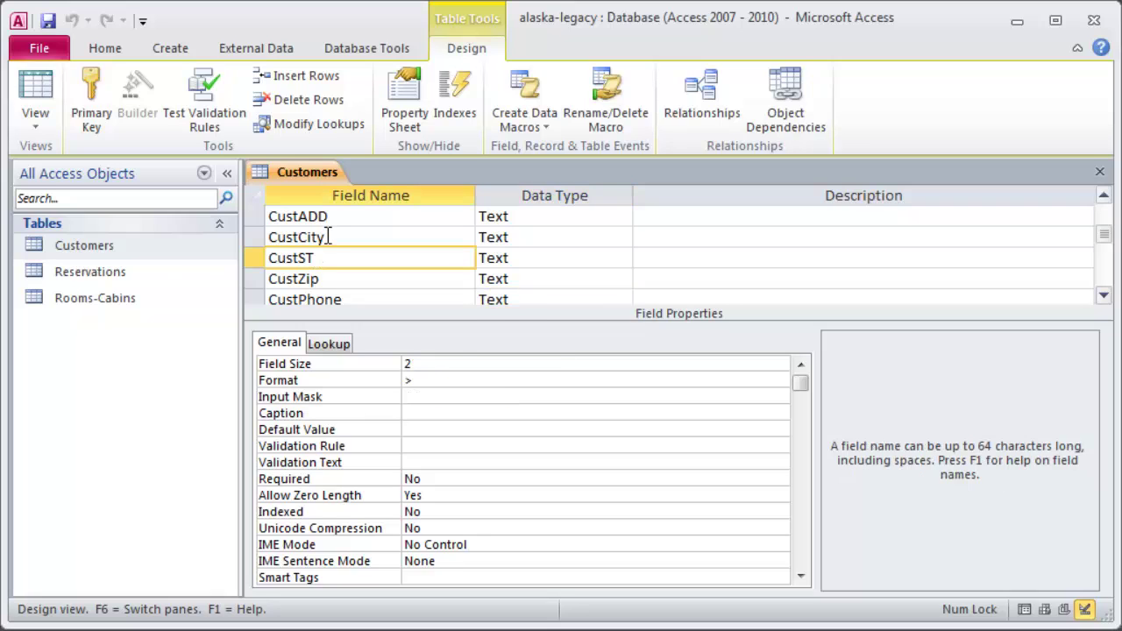
click(328, 237)
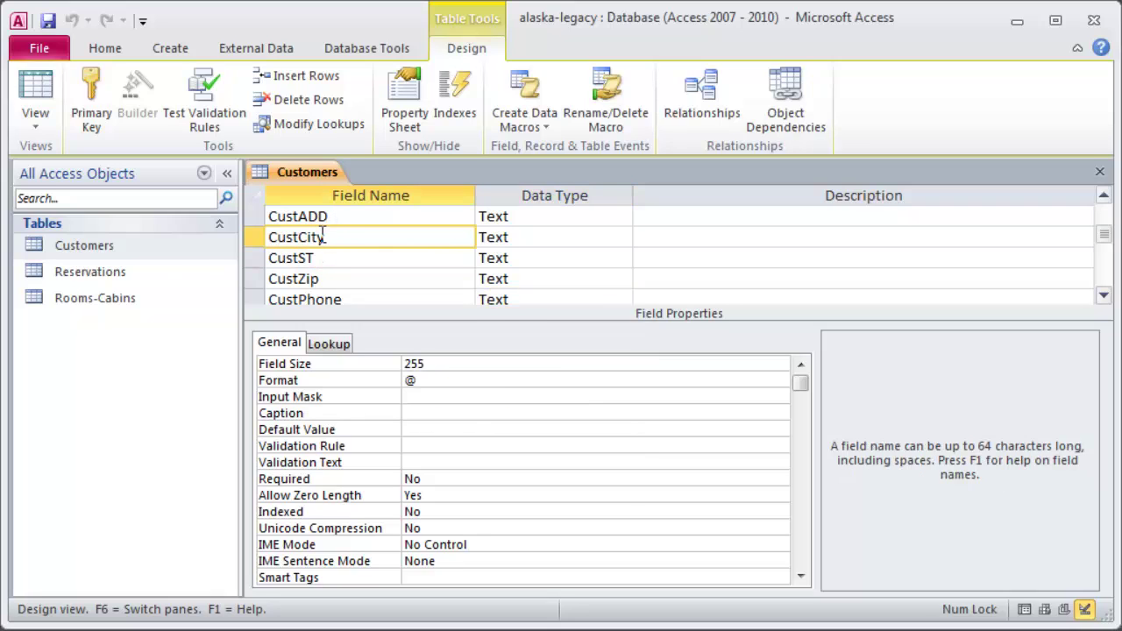
click(317, 258)
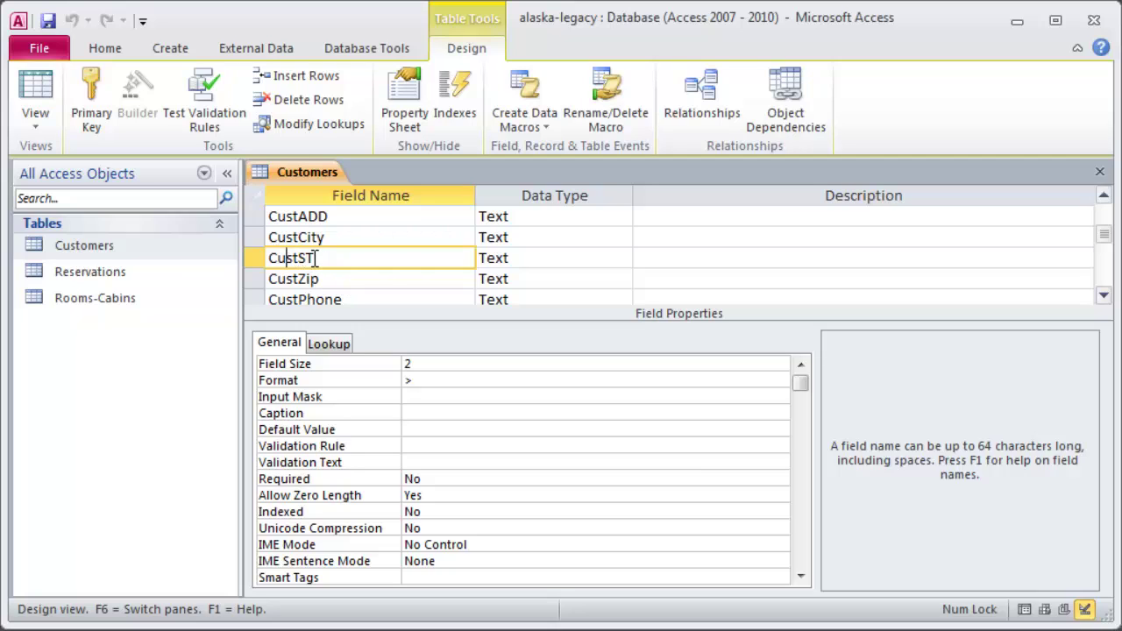
Set the CustST caption to 'State' and the CustZip caption to 'ZIP code'.
click(438, 415)
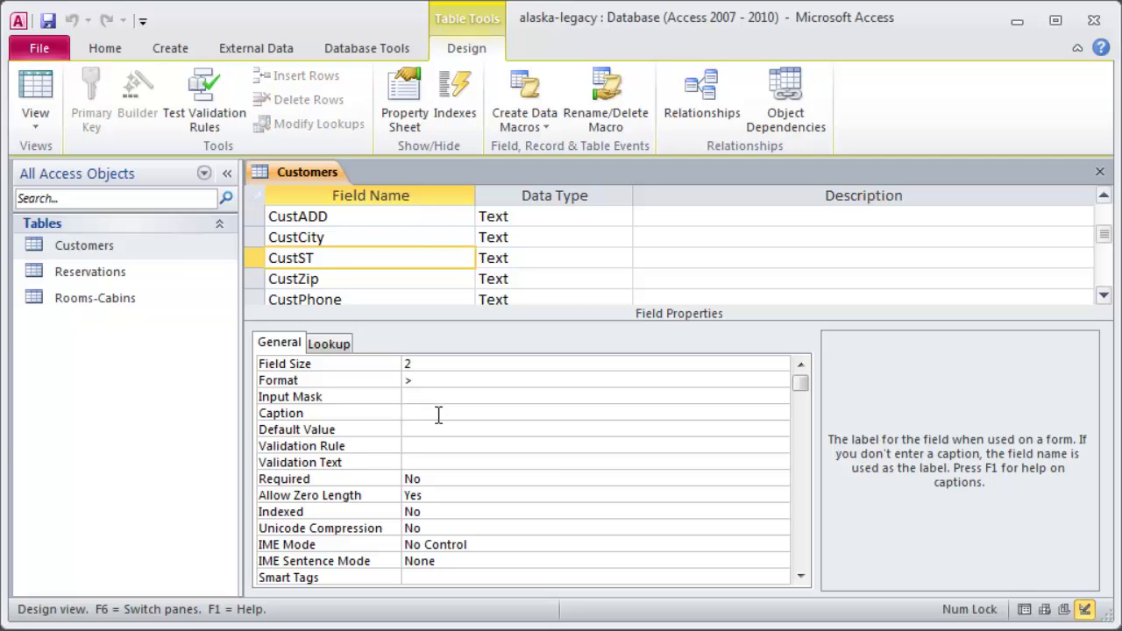
text(State)
click(409, 281)
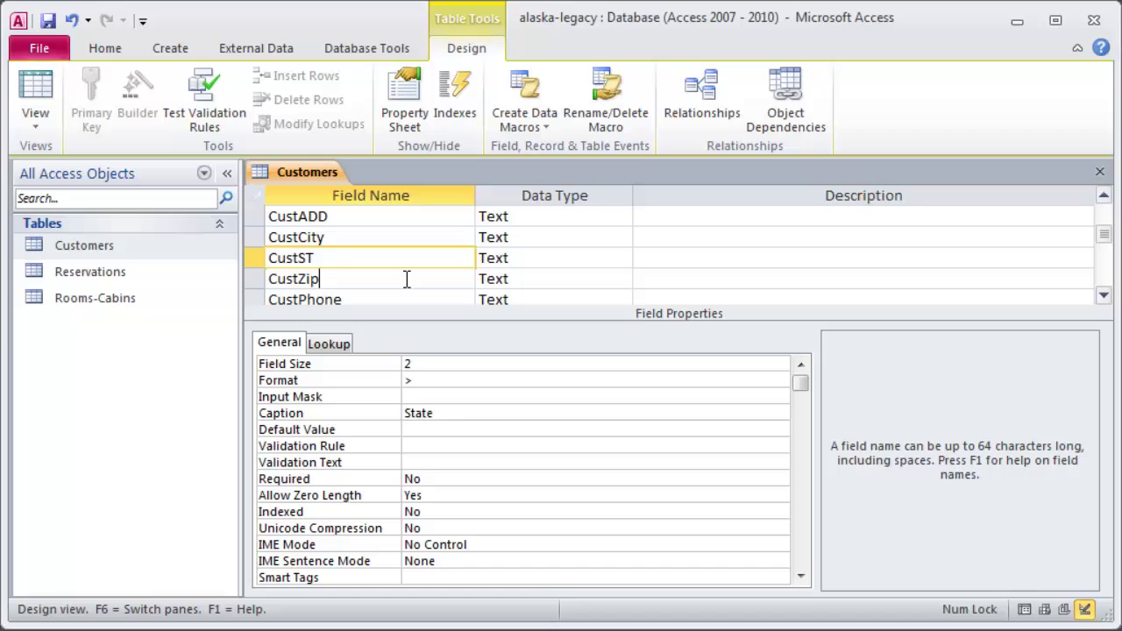
click(429, 414)
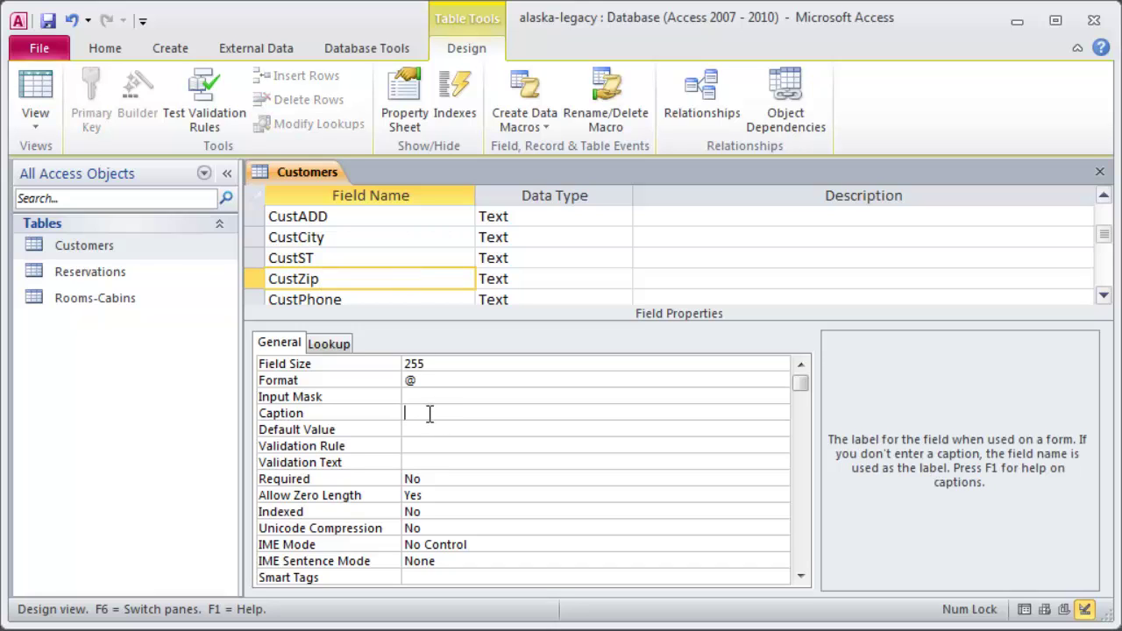
text(ZIP code)
Set the CustADD field's Caption property to 'Address 1'.
click(399, 225)
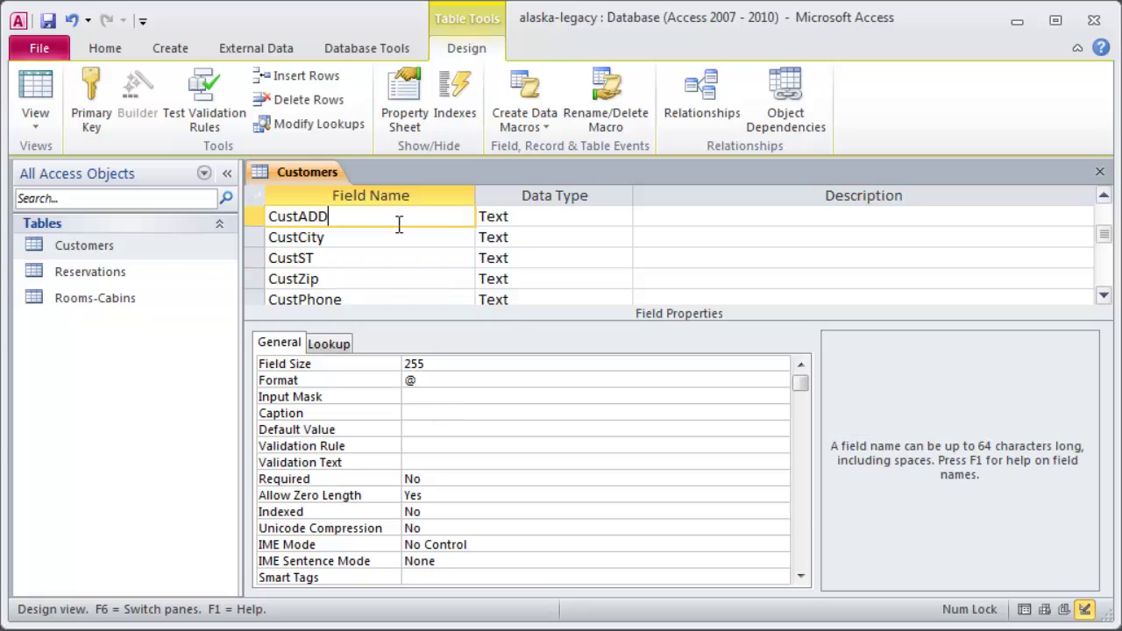
click(429, 414)
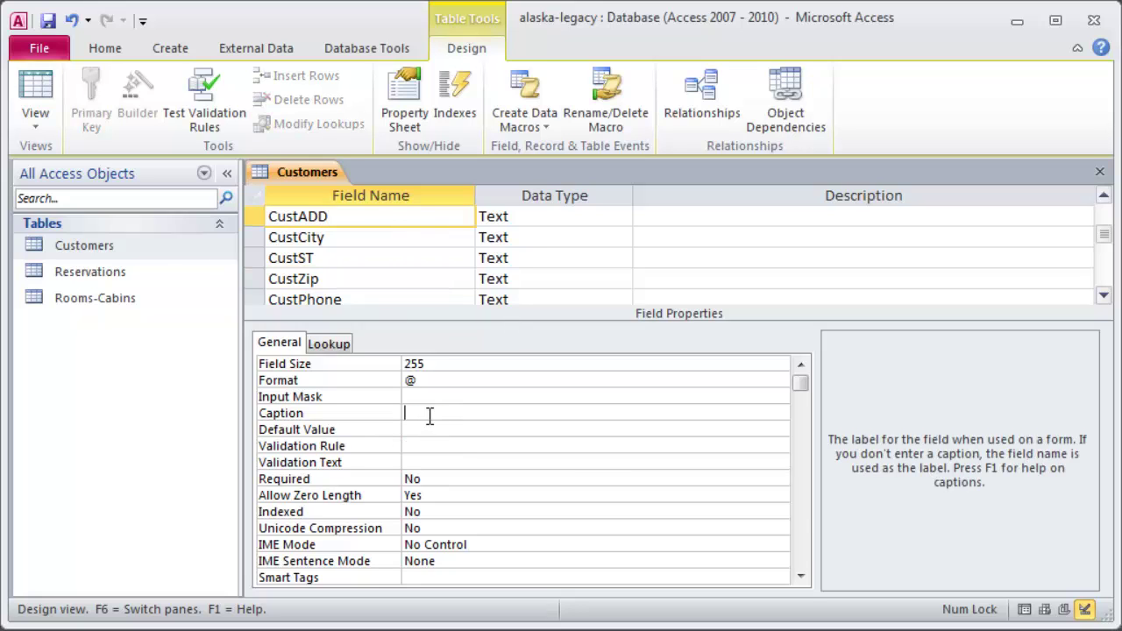
text(Address 1)
drag(471, 412, 389, 412)
click(440, 416)
click(433, 429)
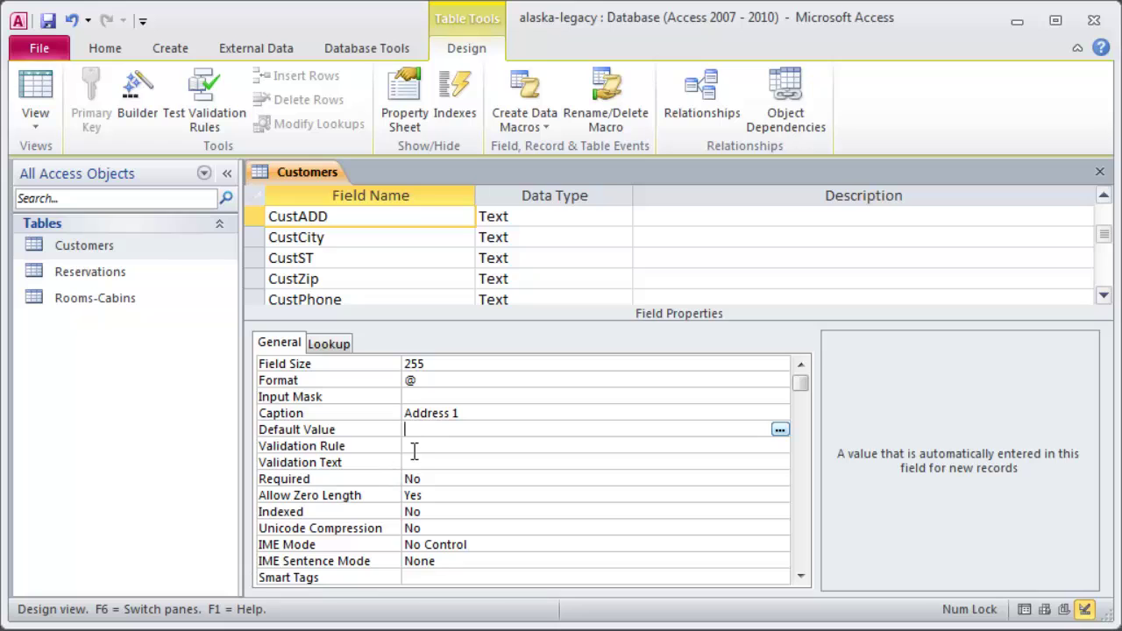
click(413, 446)
click(417, 463)
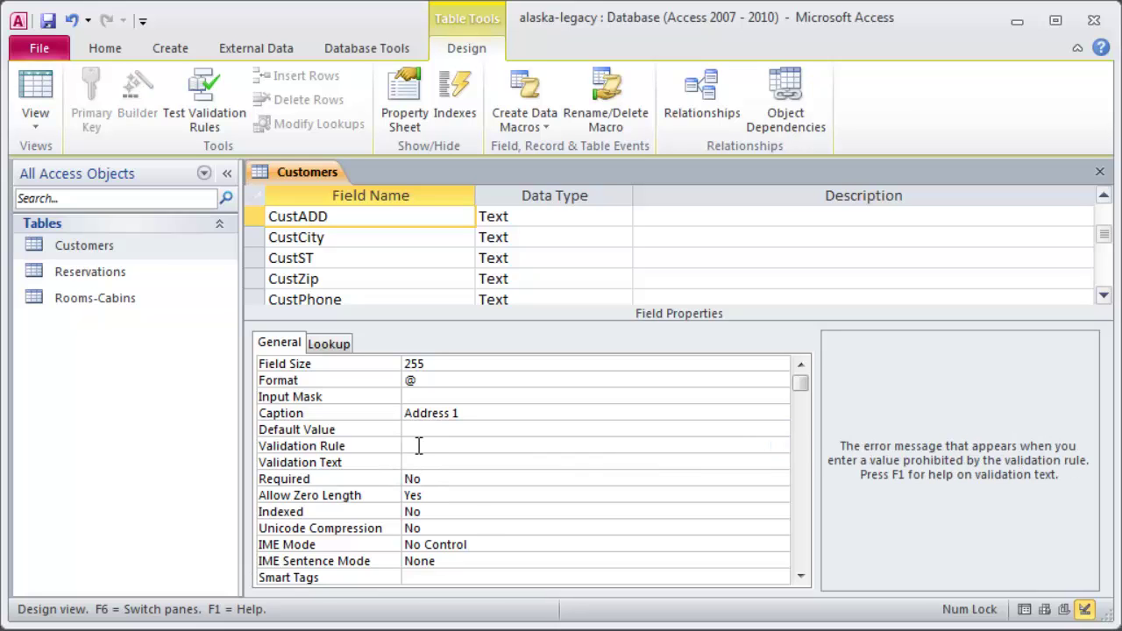
click(418, 446)
click(416, 462)
click(414, 446)
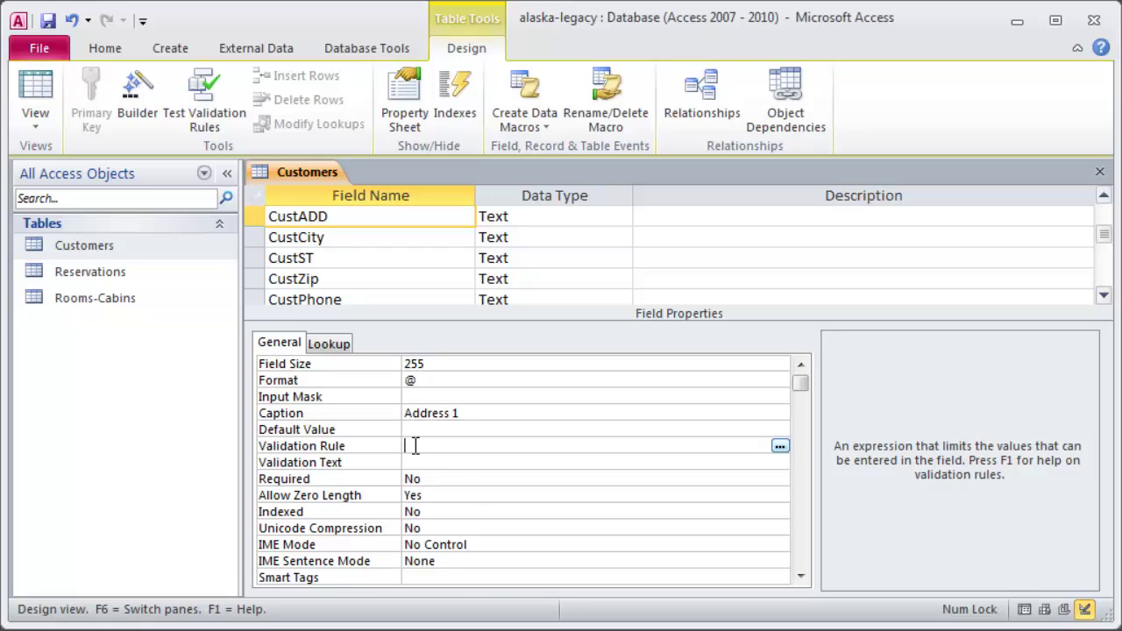
click(411, 461)
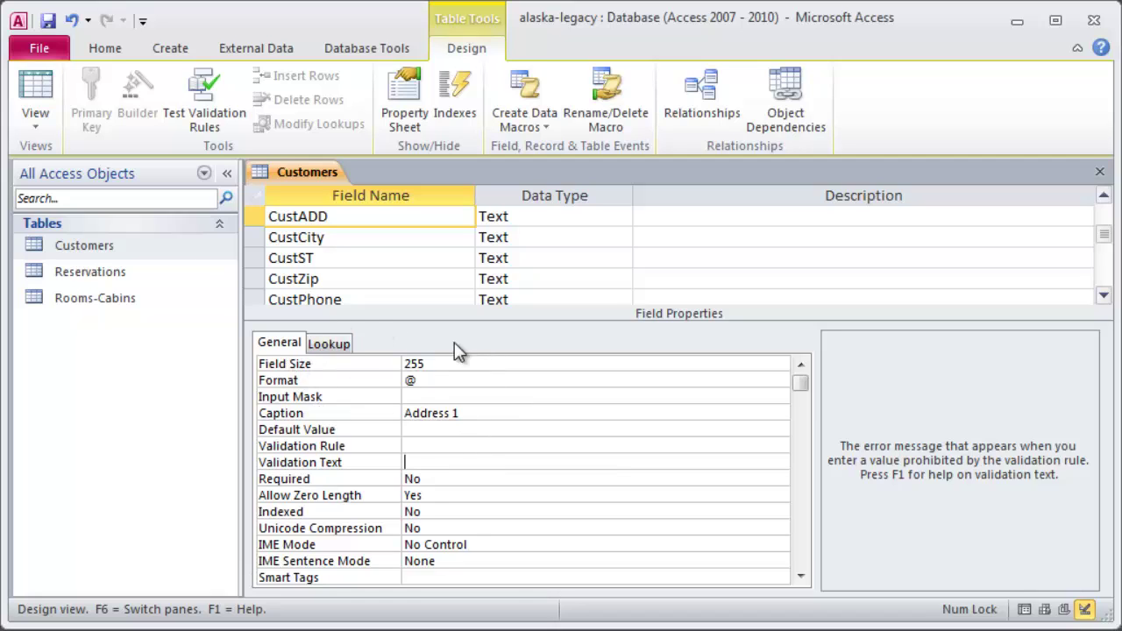
click(508, 258)
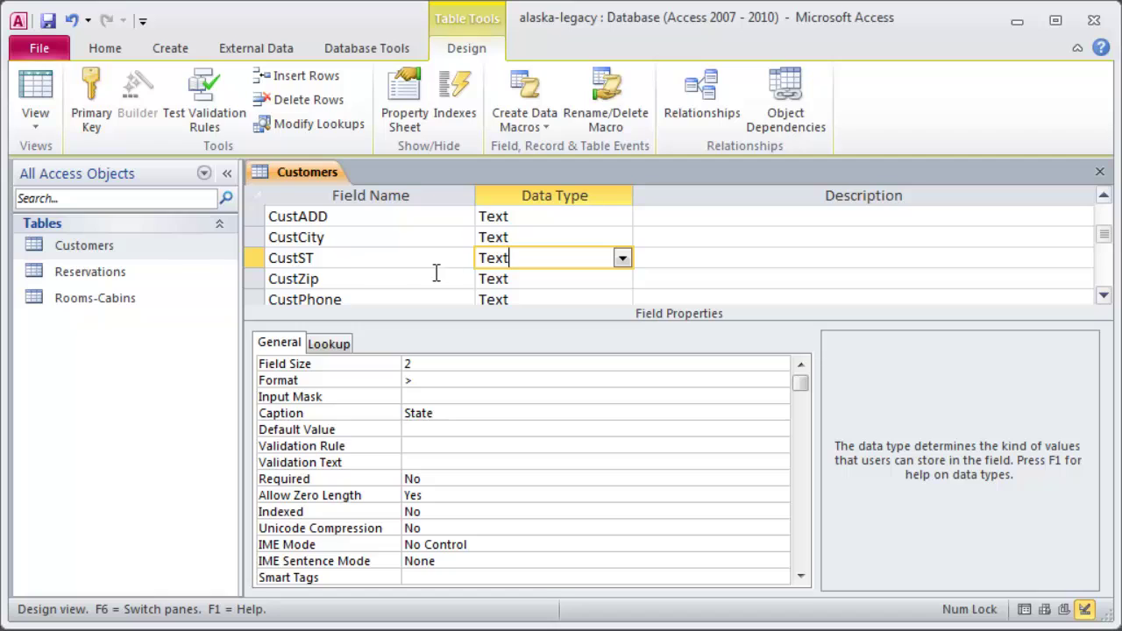
click(443, 380)
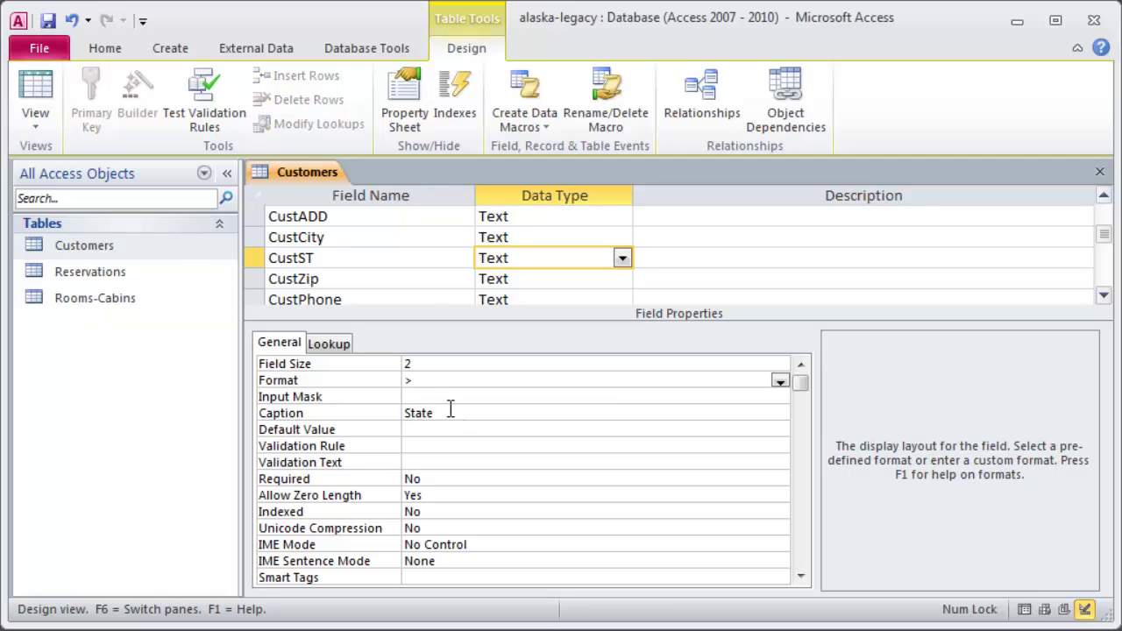